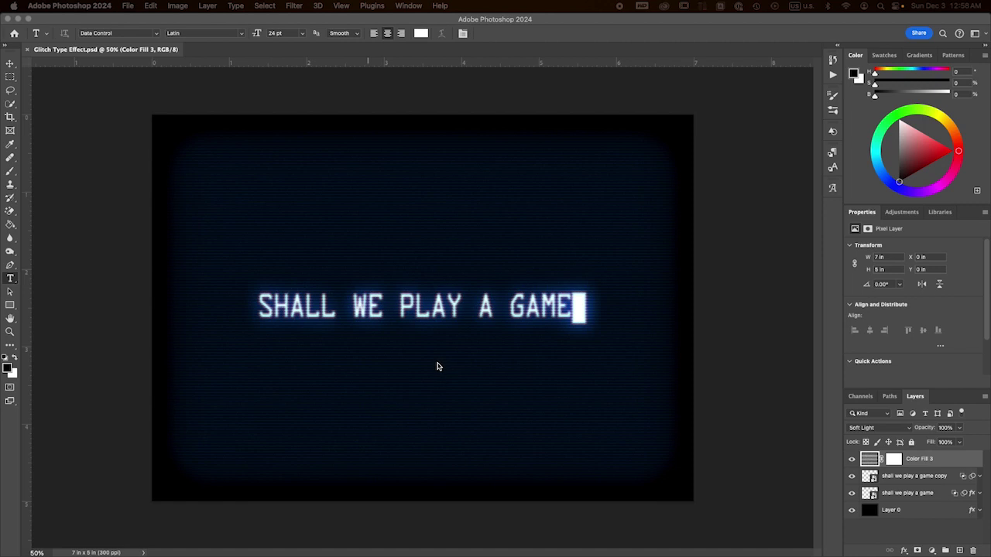
- Close the finished example and create Untitled-1 at 7 x 5 in, 300 ppi, RGB, black background
{"action": "left_click", "coordinate": [28, 52]}
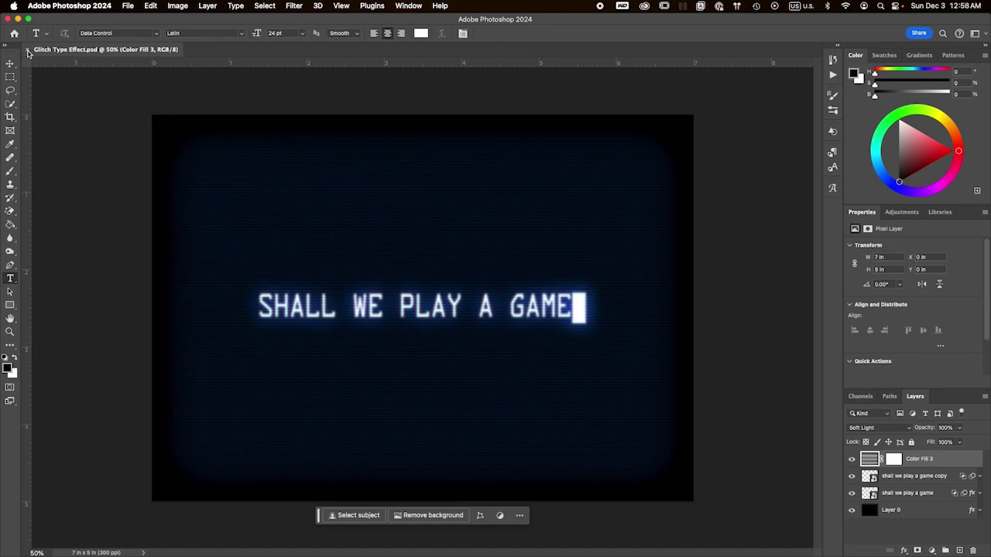
{"action": "left_click", "coordinate": [28, 51]}
{"action": "left_click", "coordinate": [39, 87]}
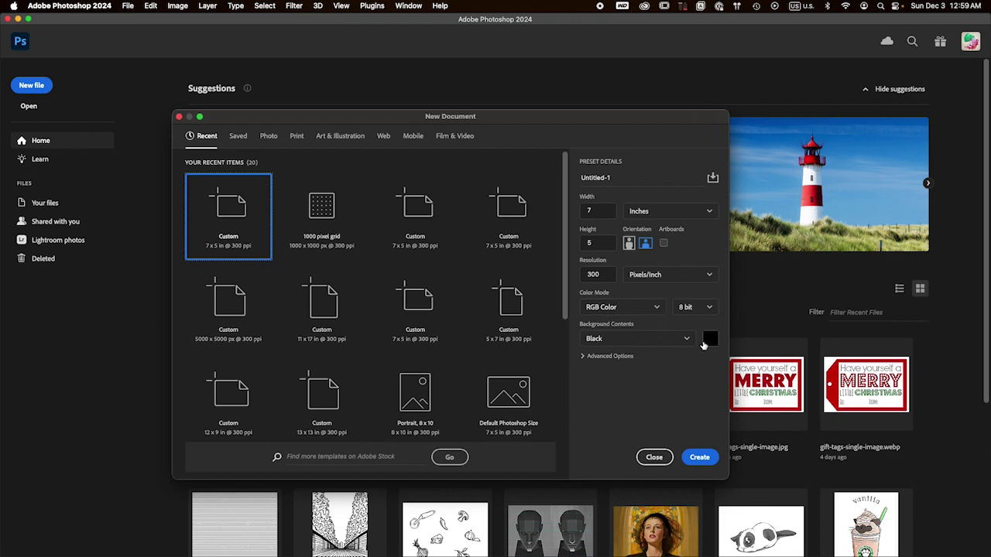
{"action": "left_click", "coordinate": [700, 458]}
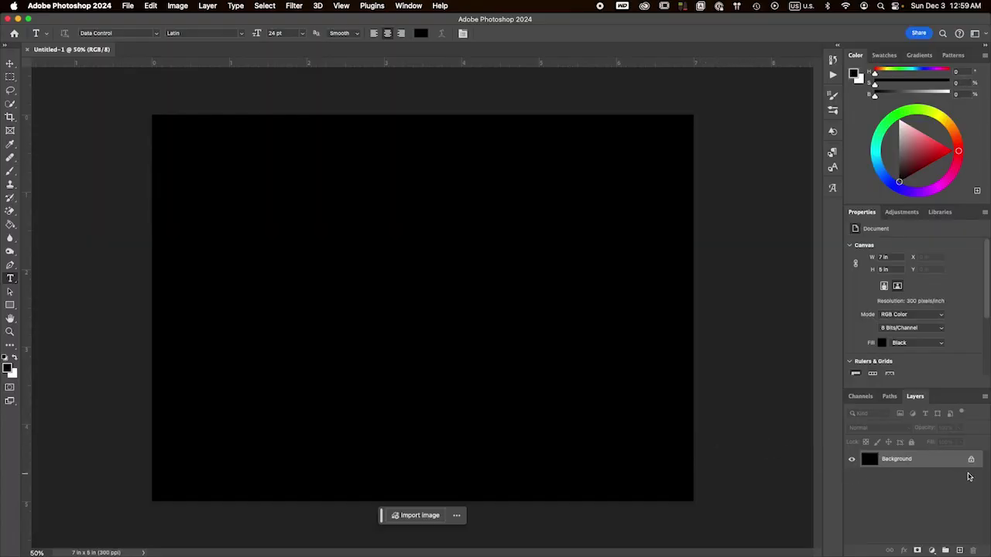
- Unlock the Background layer so it becomes the editable Layer 0
{"action": "left_click", "coordinate": [972, 461]}
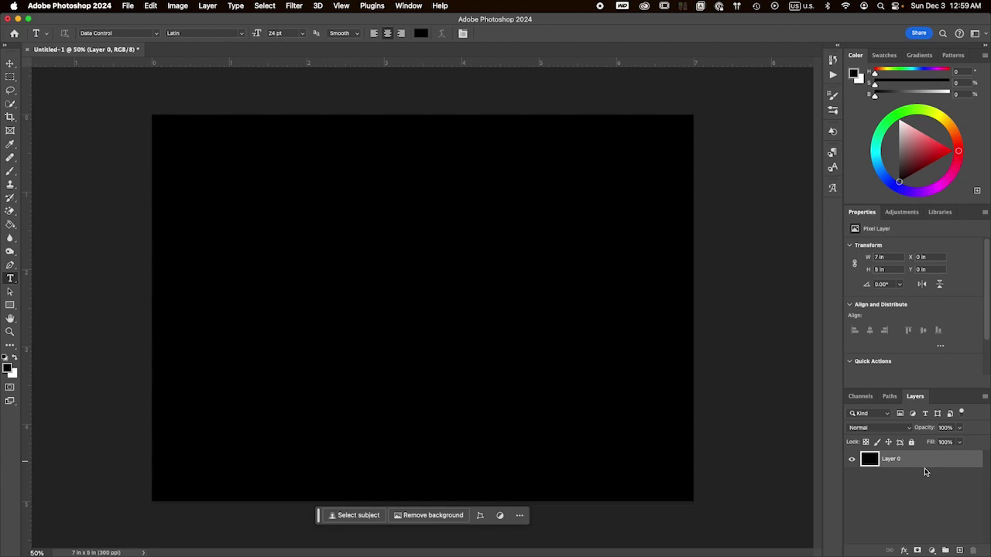
{"action": "double_click", "coordinate": [935, 464]}
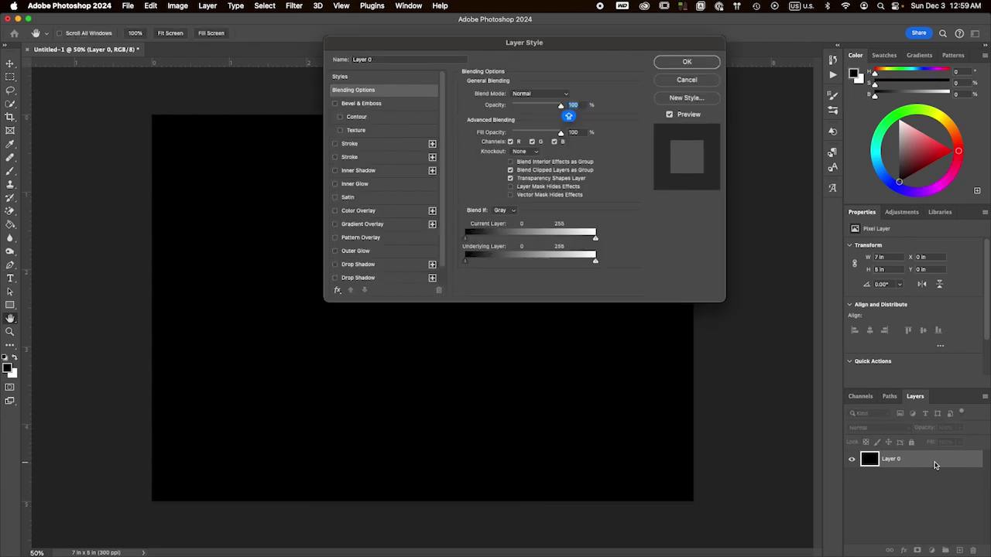
{"action": "left_click", "coordinate": [681, 80]}
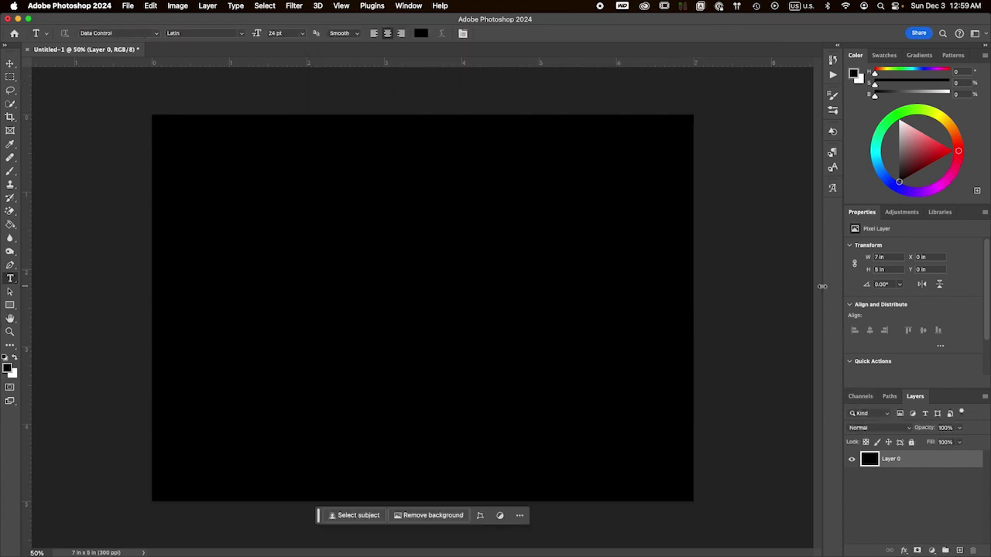
- Enable an Inner Glow on Layer 0 with Screen mode, 25% opacity and 250 px size
{"action": "left_click", "coordinate": [904, 552]}
{"action": "left_click", "coordinate": [915, 456]}
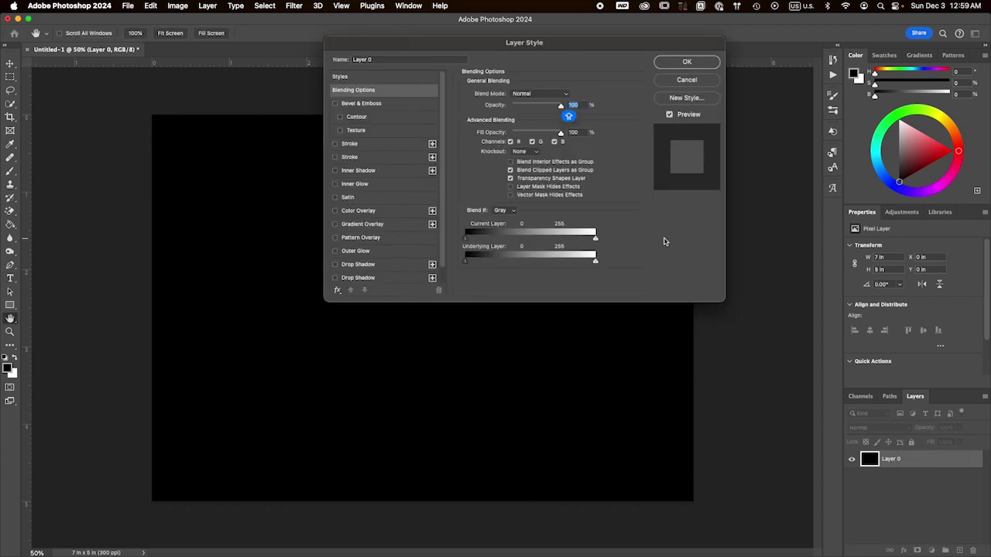
{"action": "left_click", "coordinate": [347, 184]}
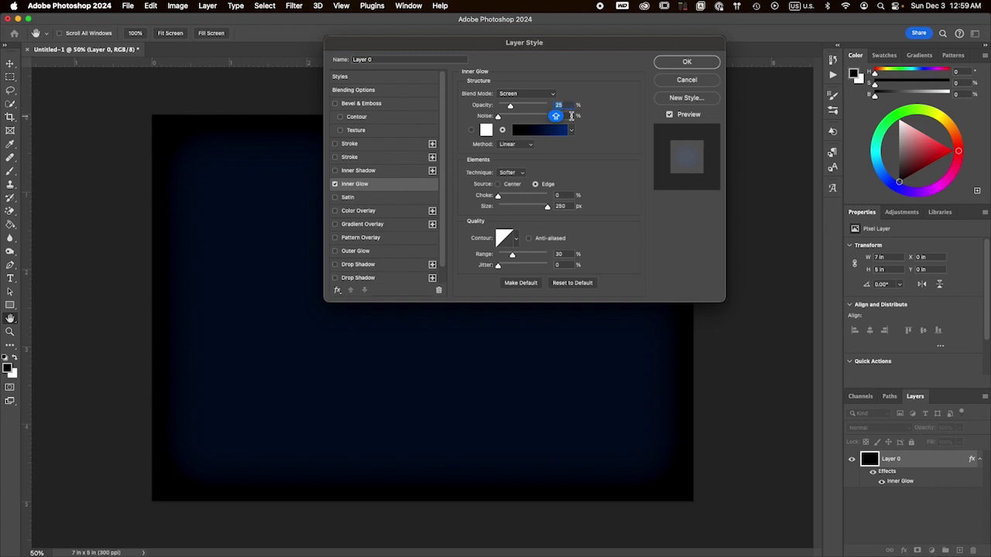
{"action": "left_click", "coordinate": [571, 115]}
{"action": "left_click", "coordinate": [539, 133]}
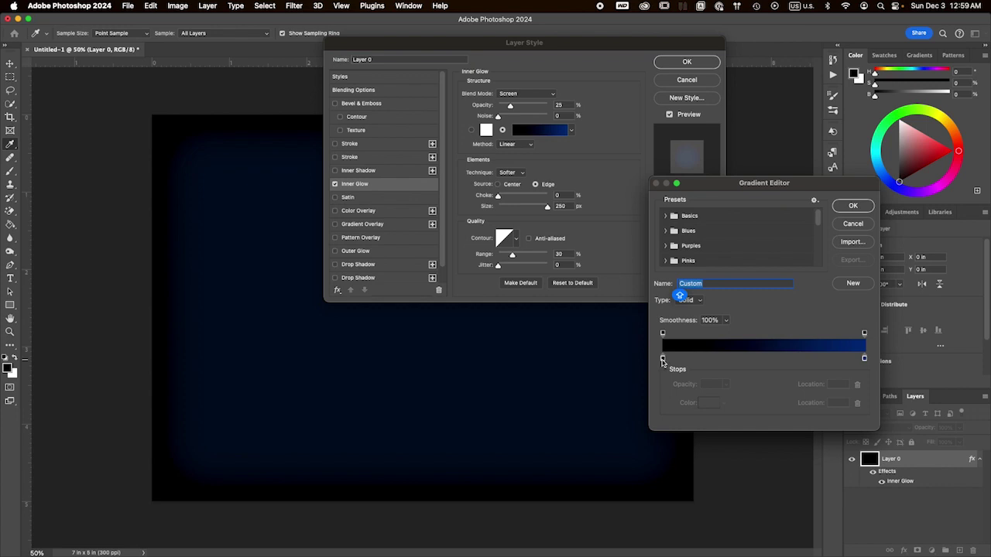
- Change the inner glow gradient's right stop to dark blue #022c80 and accept the gradient
{"action": "double_click", "coordinate": [865, 360]}
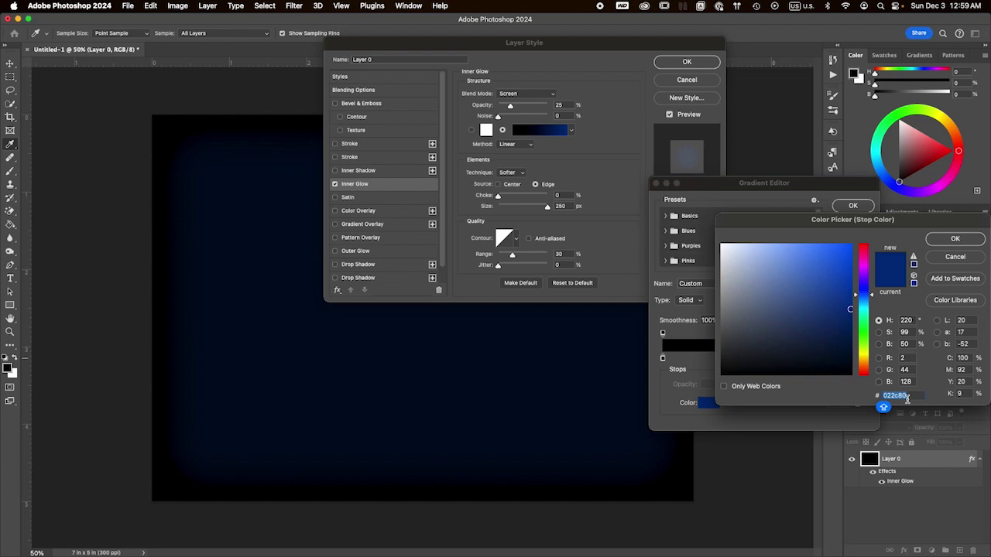
{"action": "key", "text": "Right"}
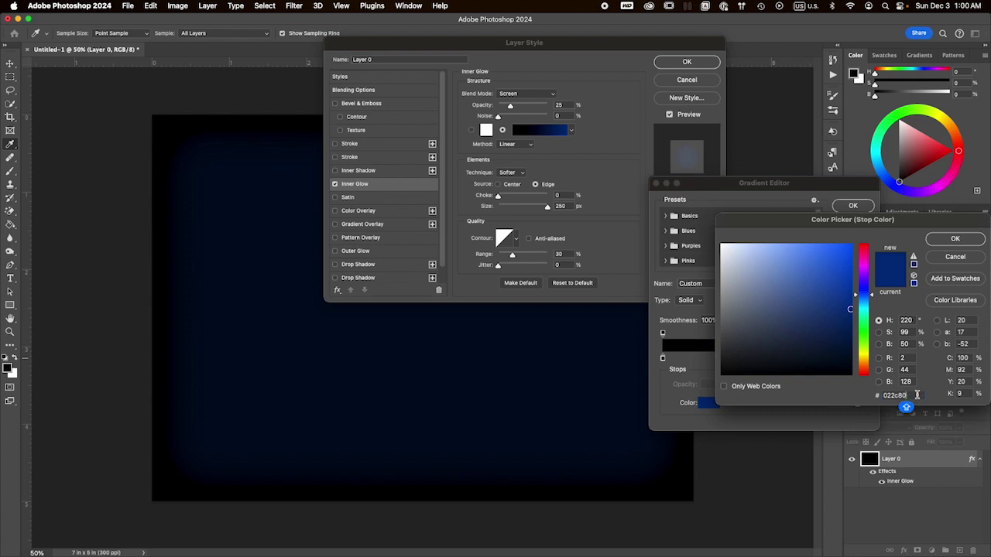
{"action": "left_click", "coordinate": [951, 239]}
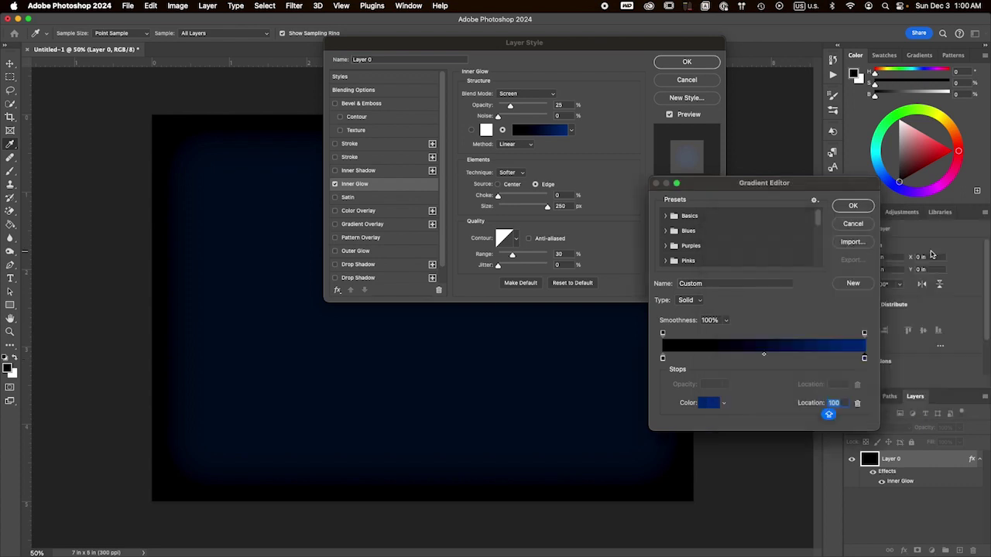
{"action": "left_click", "coordinate": [863, 206]}
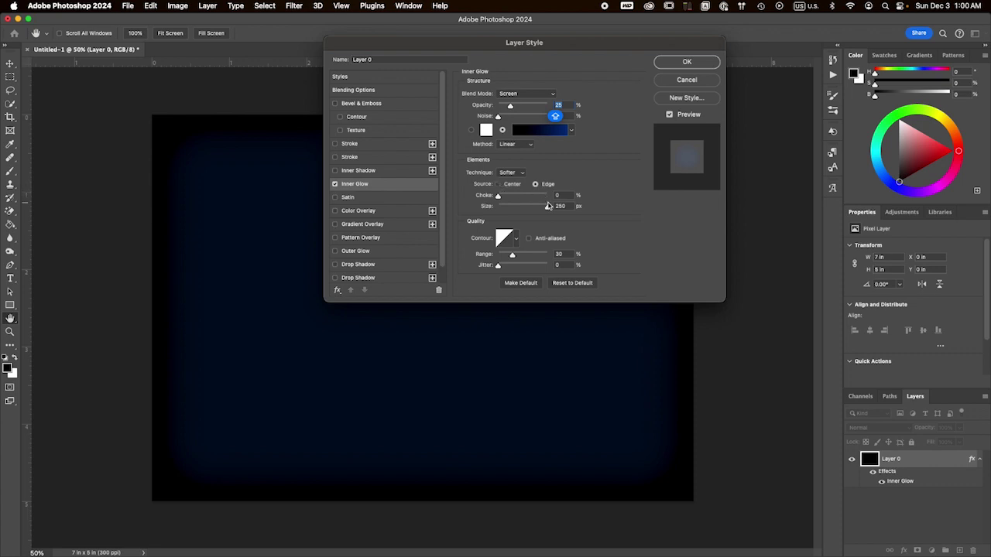
- Compare Center and Edge glow sources, keep Edge, and apply the inner glow style
{"action": "left_click", "coordinate": [498, 185]}
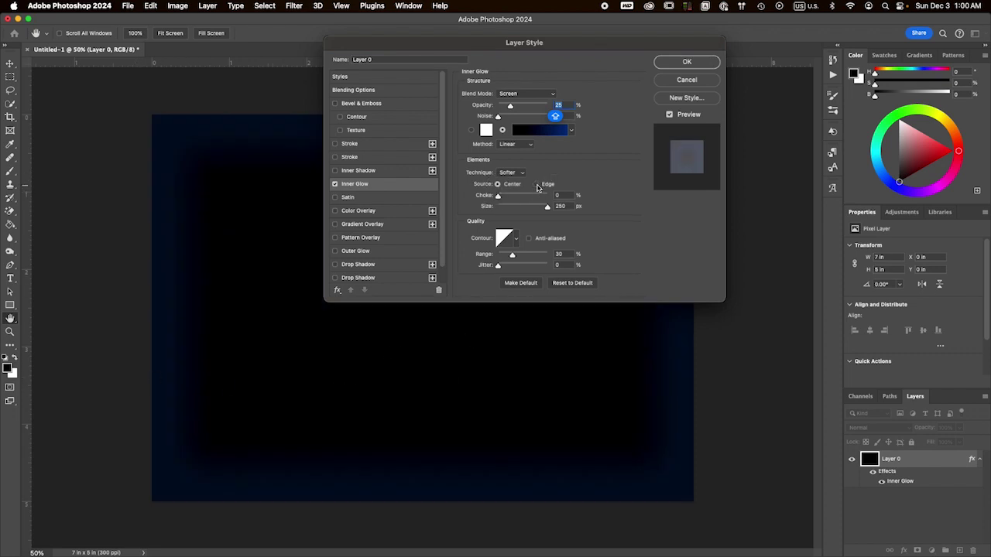
{"action": "left_click", "coordinate": [535, 185]}
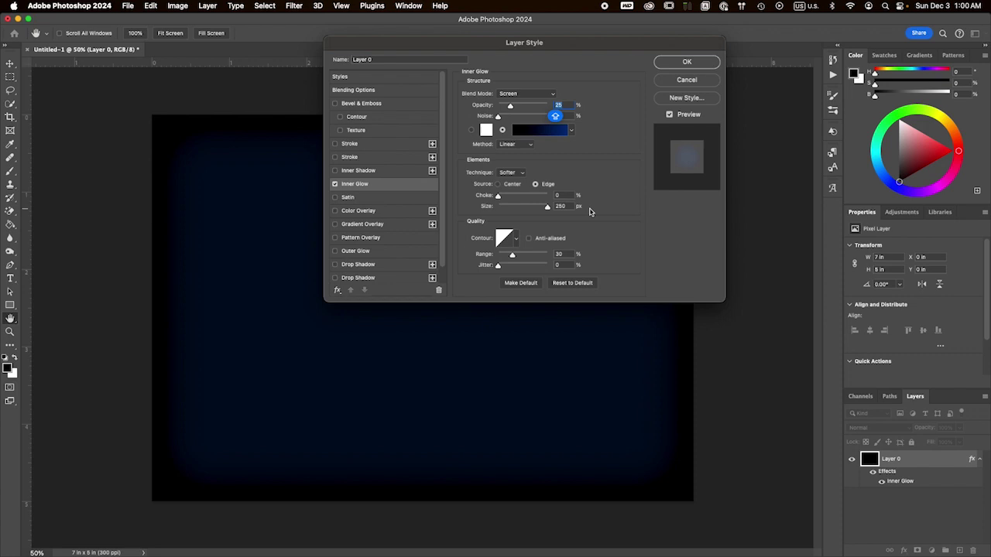
{"action": "left_click", "coordinate": [666, 63]}
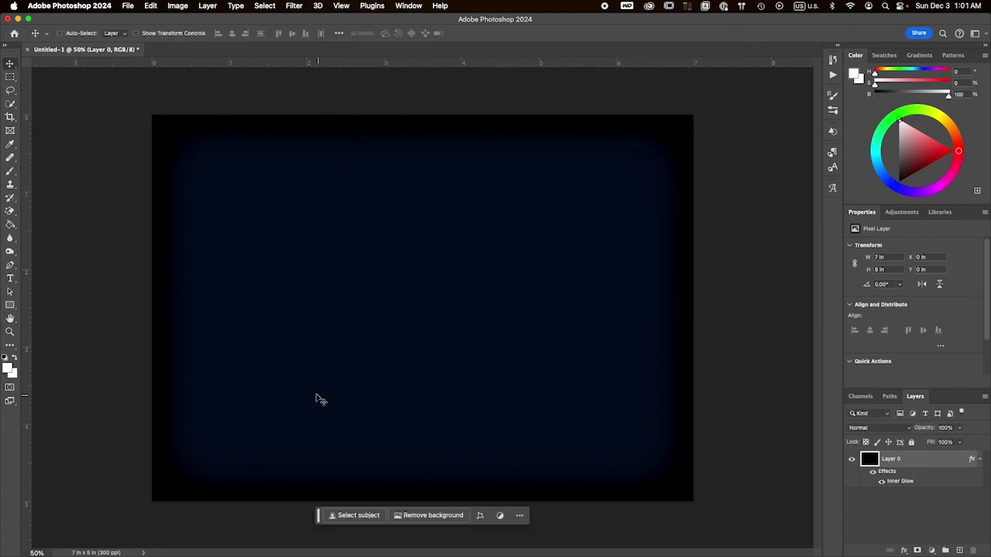
- Type 'SHALL WE PLAY A GAME' at the canvas centre and enter PT MONO as the font
{"action": "left_click", "coordinate": [9, 280]}
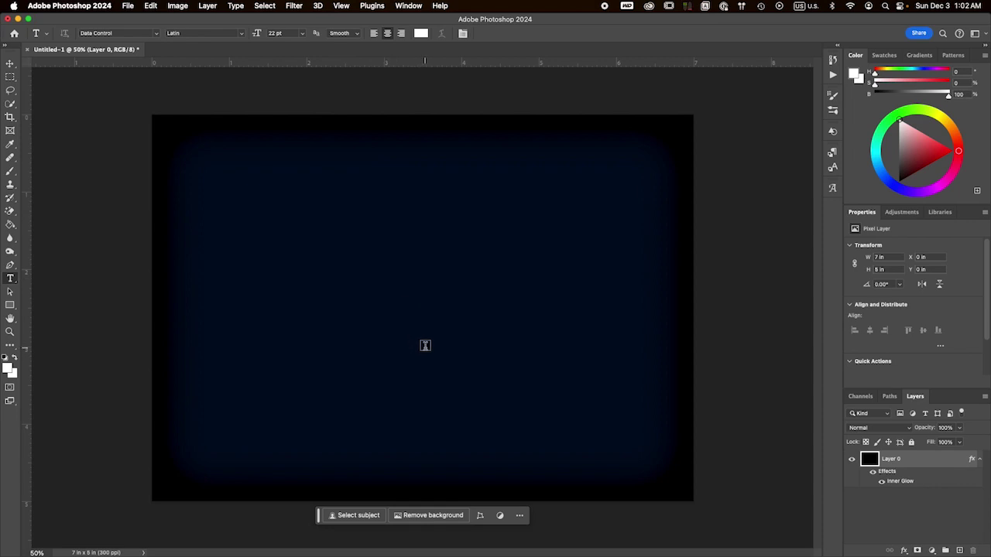
{"action": "left_click", "coordinate": [425, 346]}
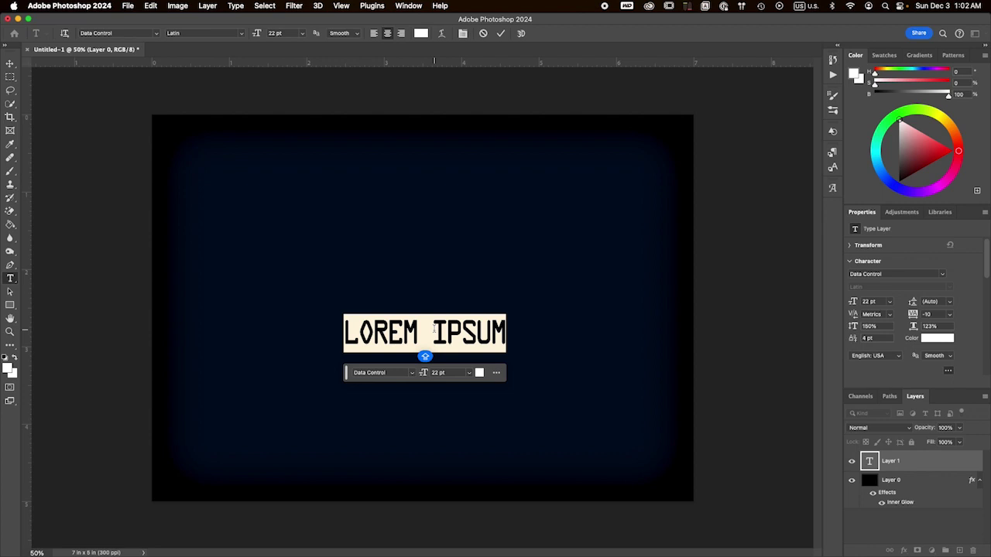
{"action": "type", "text": "SHAL"}
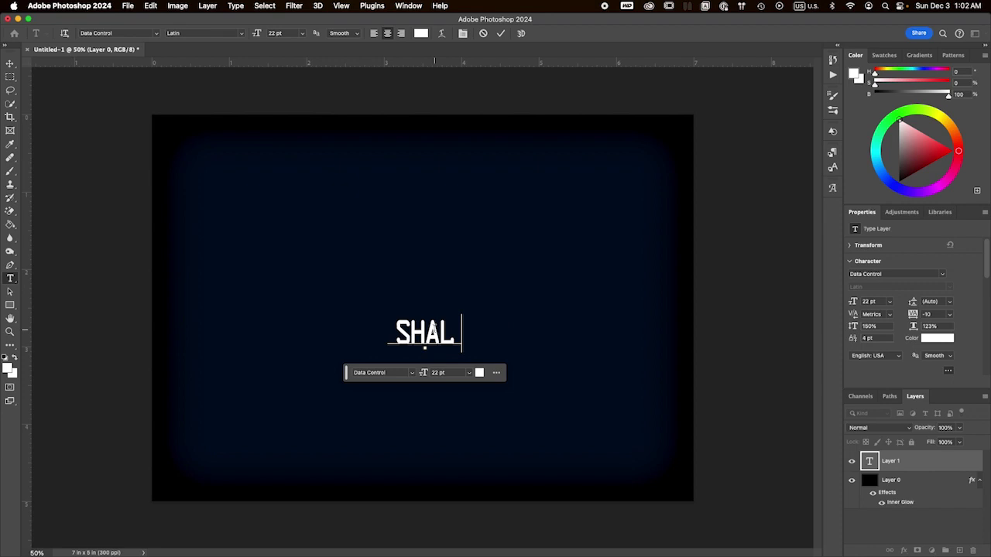
{"action": "type", "text": "L WE PLAY"}
{"action": "key", "text": "BackSpace"}
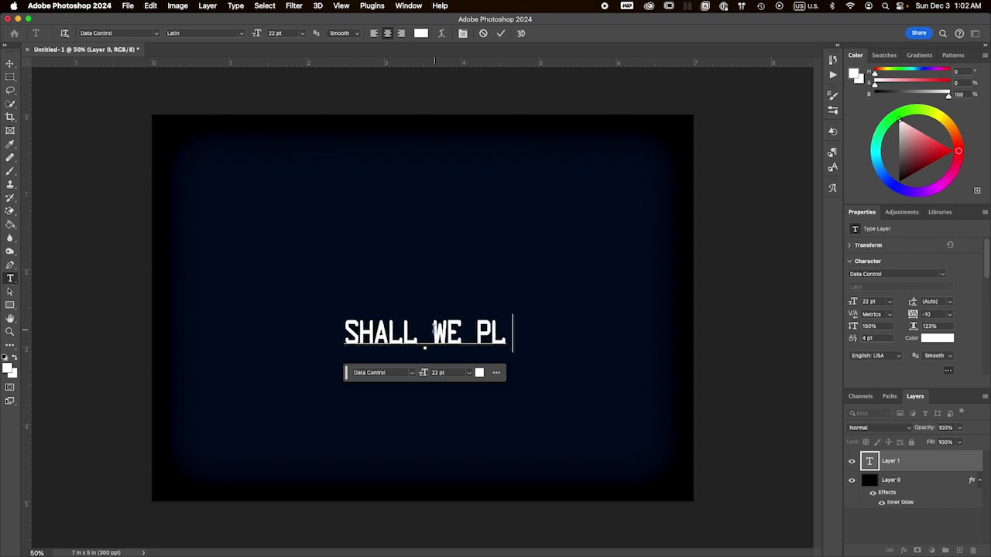
{"action": "type", "text": "AY A GAME"}
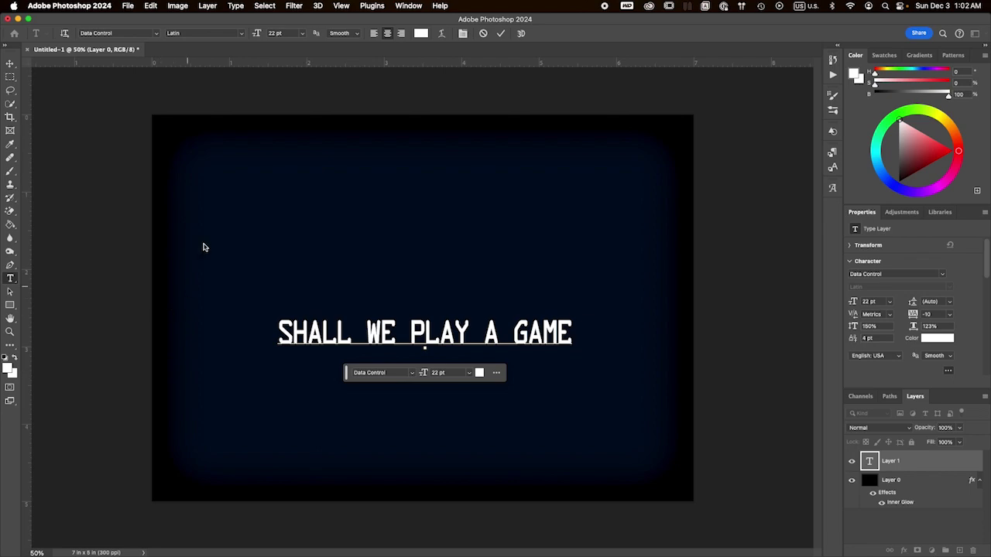
{"action": "left_click", "coordinate": [116, 33]}
{"action": "type", "text": "PT MONO"}
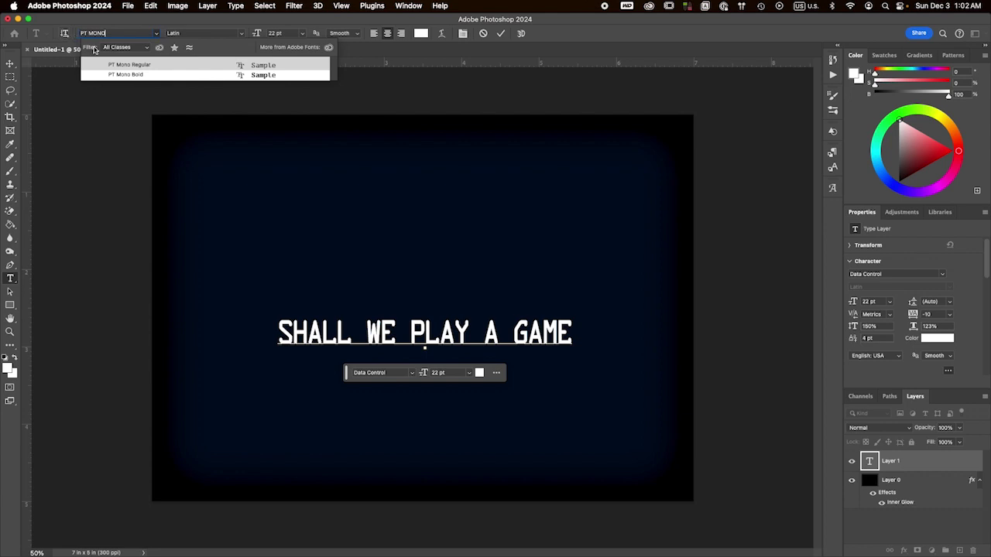
- Apply PT Mono Regular as the text's font and begin changing the size to 17
{"action": "key", "text": "Return"}
{"action": "left_click", "coordinate": [148, 65]}
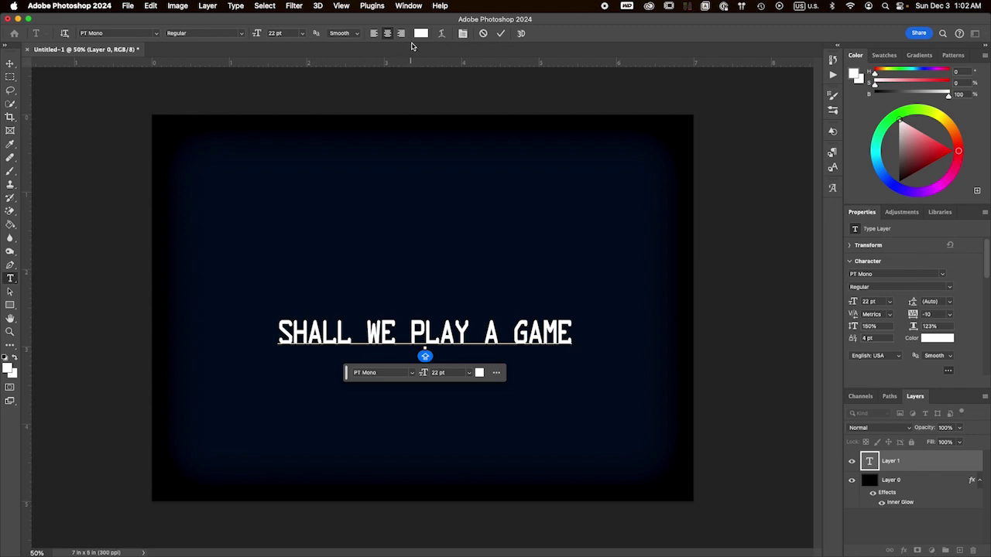
{"action": "left_click", "coordinate": [274, 32]}
{"action": "type", "text": "17pt"}
- Insert a full block character after GAME using the Glyphs panel
{"action": "left_click", "coordinate": [410, 6]}
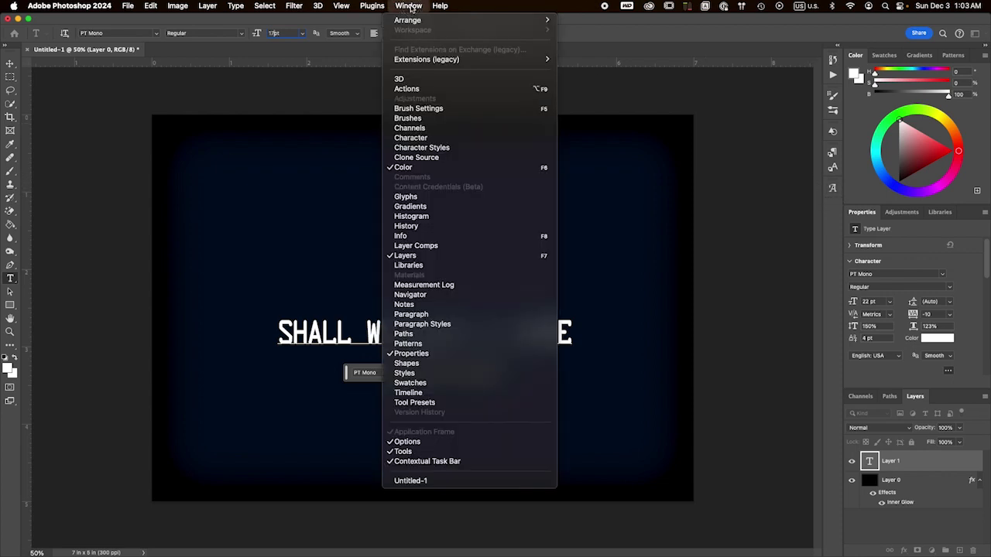
{"action": "left_click", "coordinate": [409, 196]}
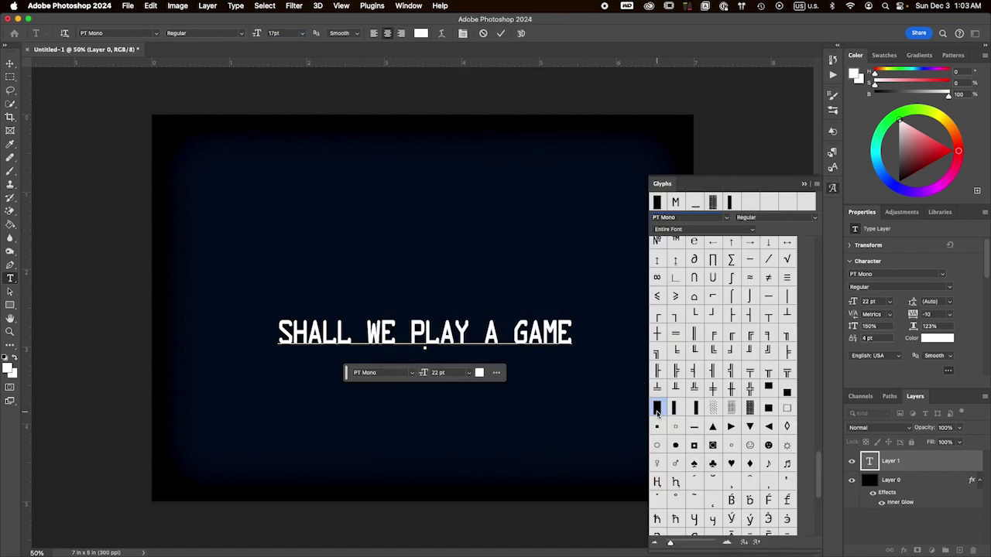
{"action": "double_click", "coordinate": [659, 411]}
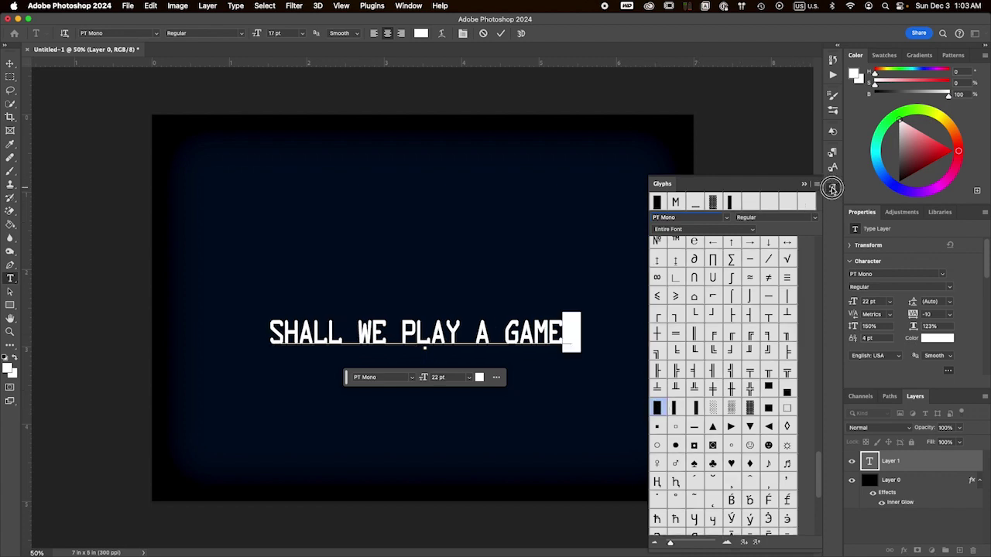
{"action": "left_click", "coordinate": [832, 188]}
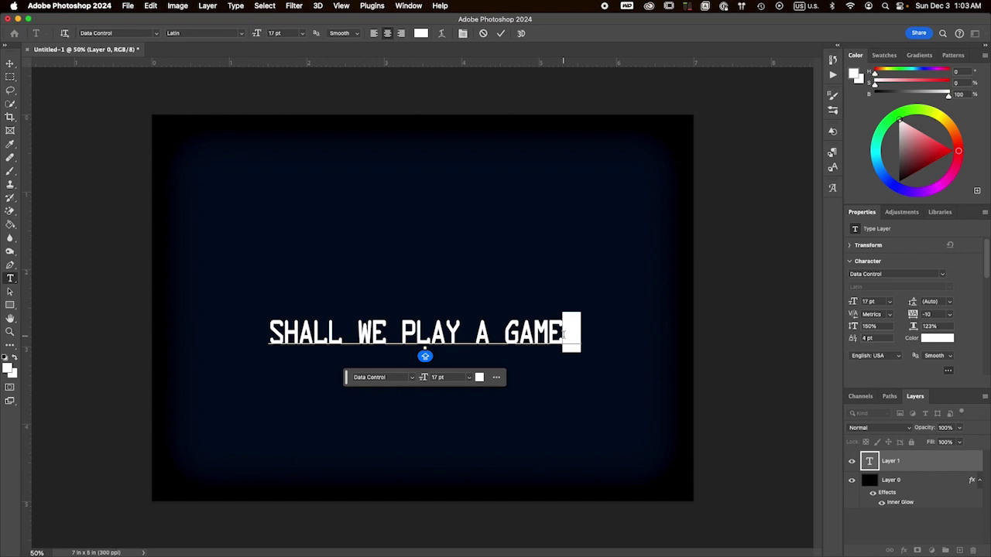
- Shrink the block character to 17 pt and commit the text
{"action": "left_click_drag", "start_coordinate": [577, 331], "coordinate": [563, 333]}
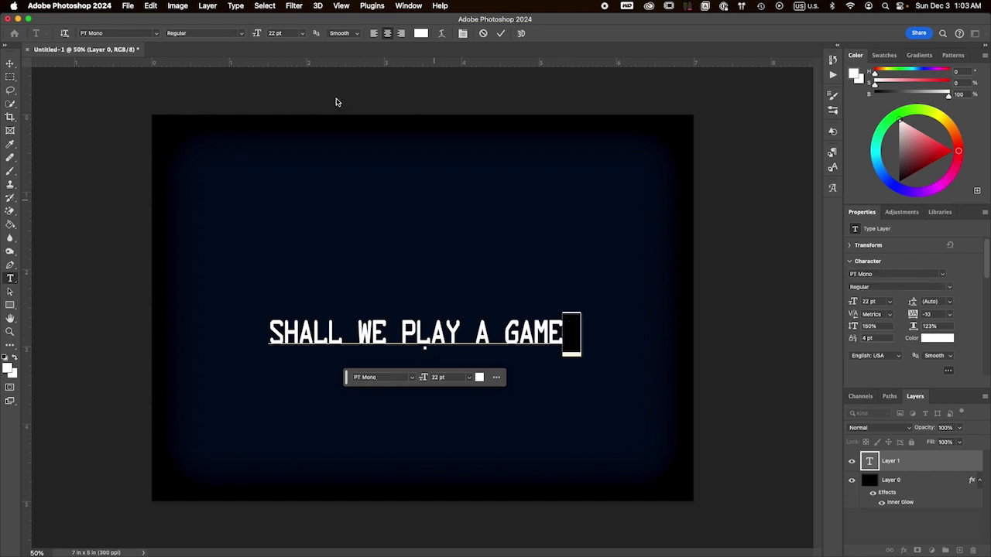
{"action": "left_click", "coordinate": [271, 33]}
{"action": "key", "text": "Down"}
{"action": "key", "text": "Down"}
{"action": "key", "text": "Down"}
{"action": "key", "text": "Down"}
{"action": "key", "text": "Down"}
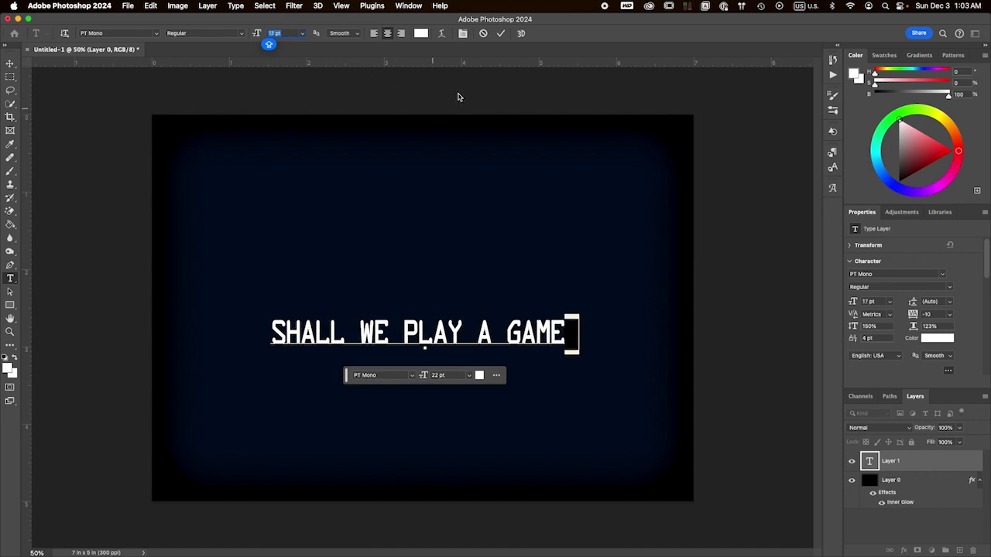
{"action": "left_click", "coordinate": [500, 33]}
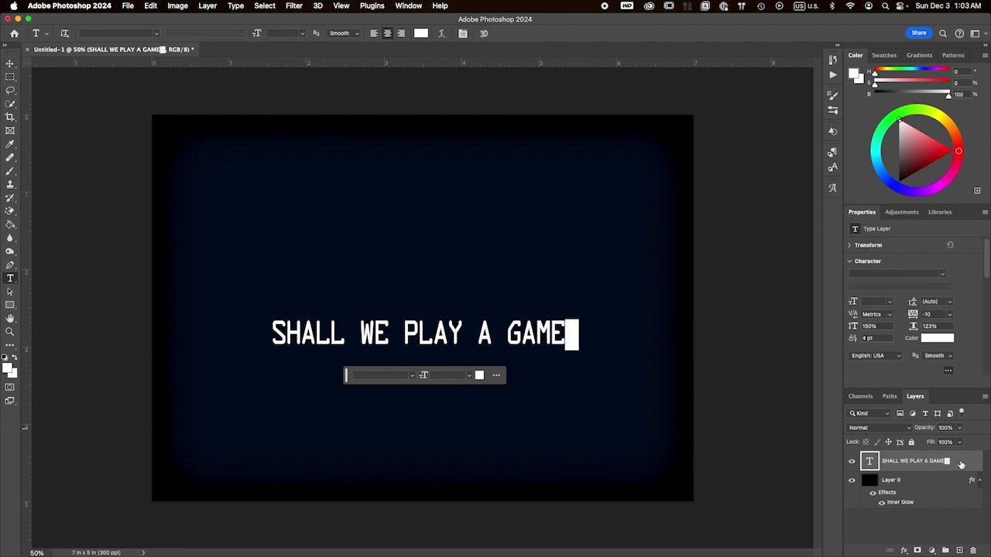
- Convert the text layer to a smart object and align it to the canvas's horizontal and vertical centres
{"action": "right_click", "coordinate": [961, 463]}
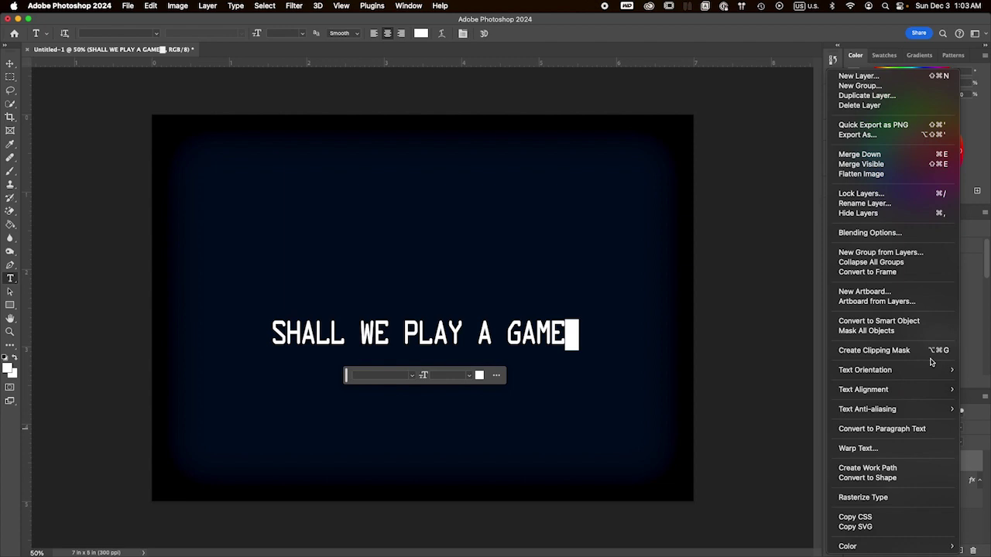
{"action": "key", "text": "Escape"}
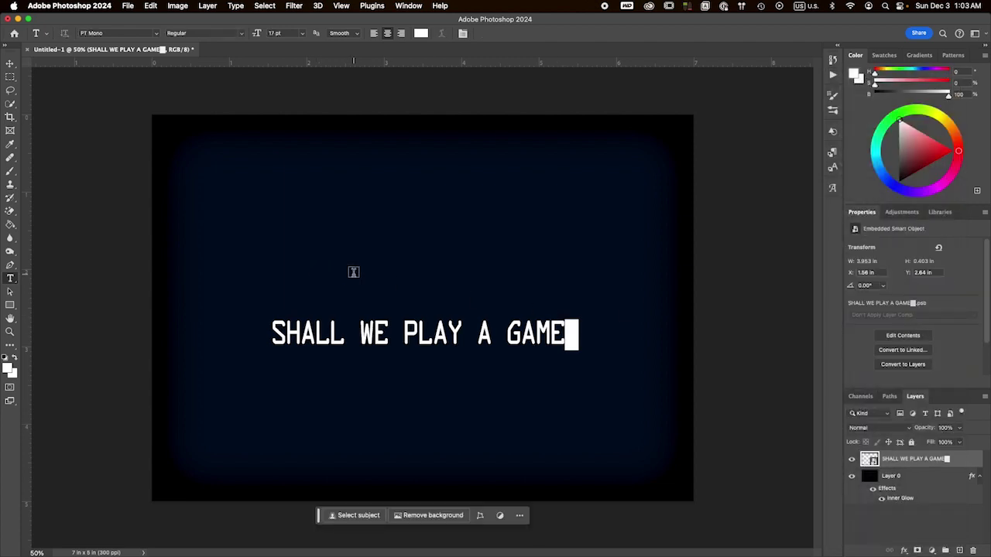
{"action": "key", "text": "super+a"}
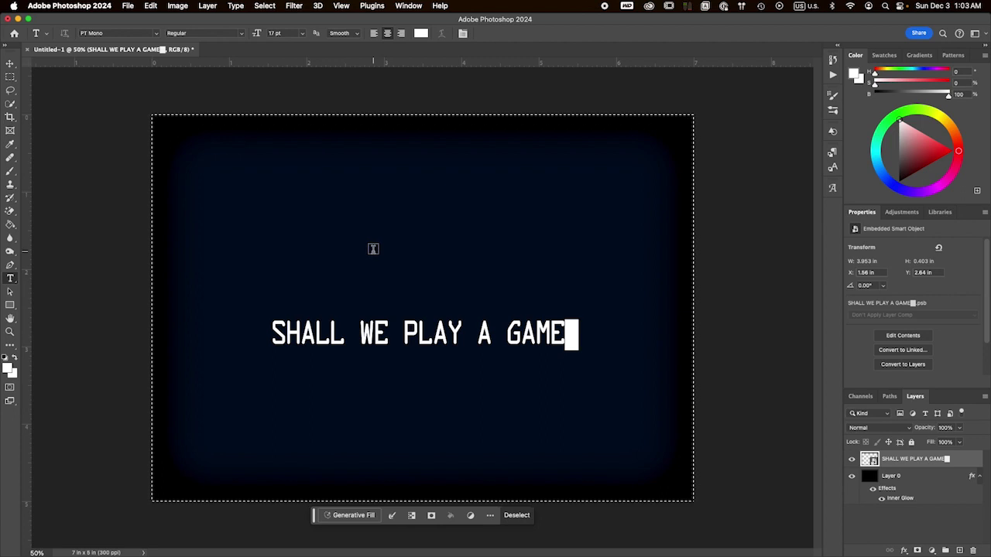
{"action": "left_click", "coordinate": [11, 65]}
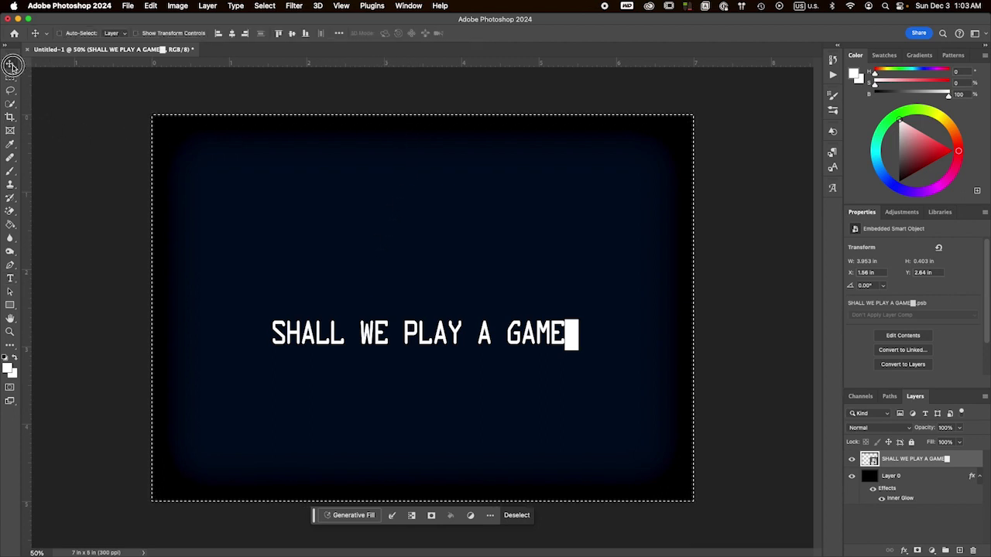
{"action": "left_click", "coordinate": [232, 34]}
{"action": "left_click", "coordinate": [292, 34]}
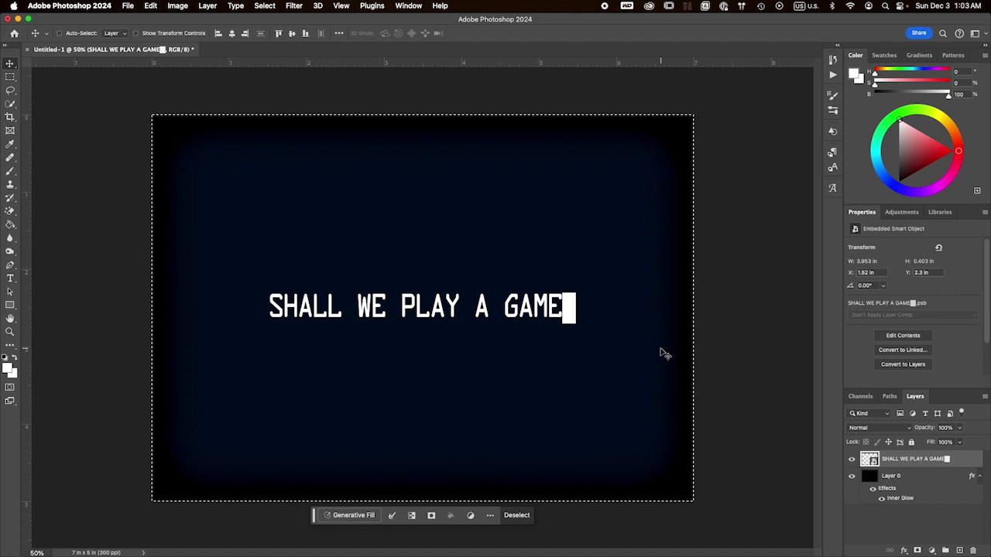
{"action": "key", "text": "super"}
{"action": "key", "text": "super+d"}
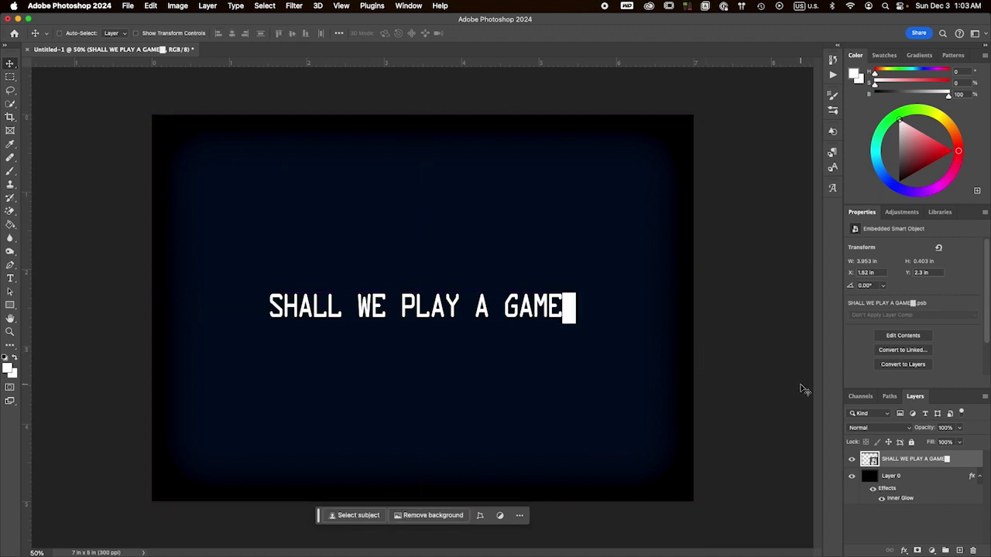
- Duplicate the text smart object, hide the copy, and reselect the original layer
{"action": "key", "text": "super+j"}
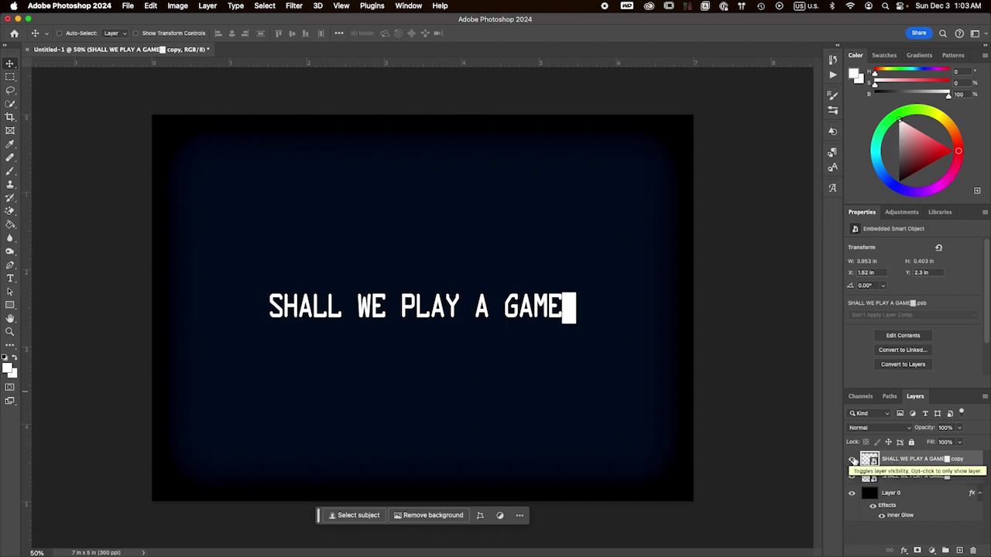
{"action": "left_click", "coordinate": [852, 462]}
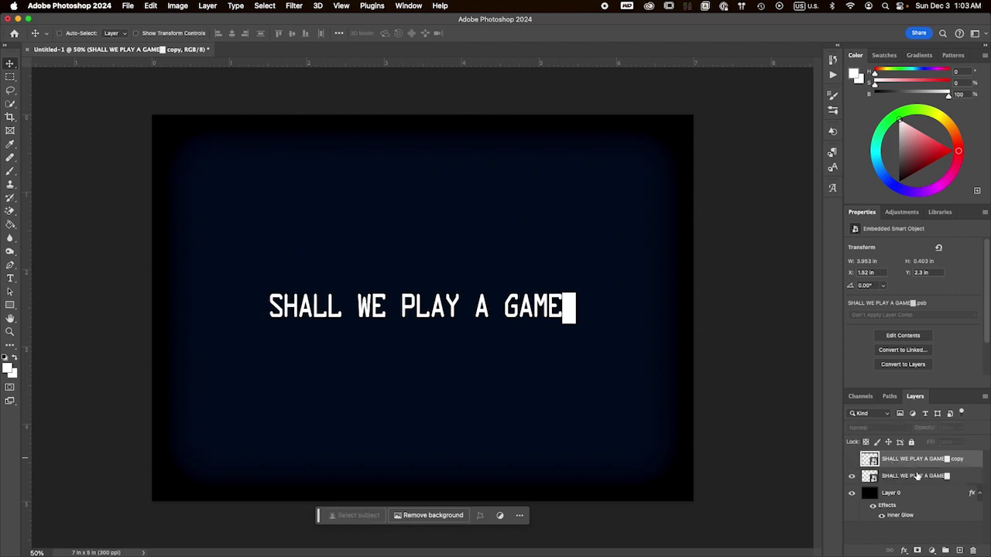
{"action": "left_click", "coordinate": [960, 479]}
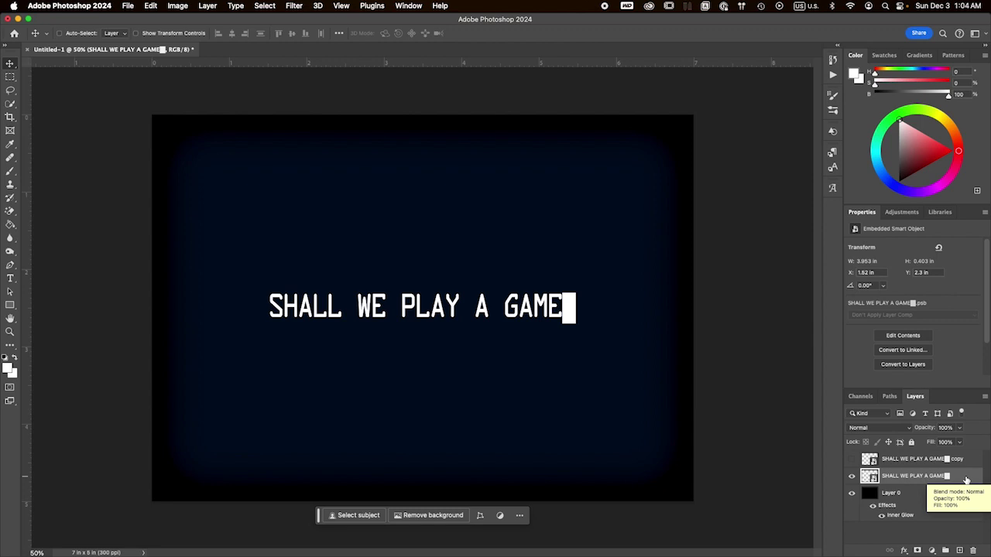
- Disable the red channel for a cyan tint and add a 75%, 72 px #0033cc outer glow
{"action": "double_click", "coordinate": [966, 478]}
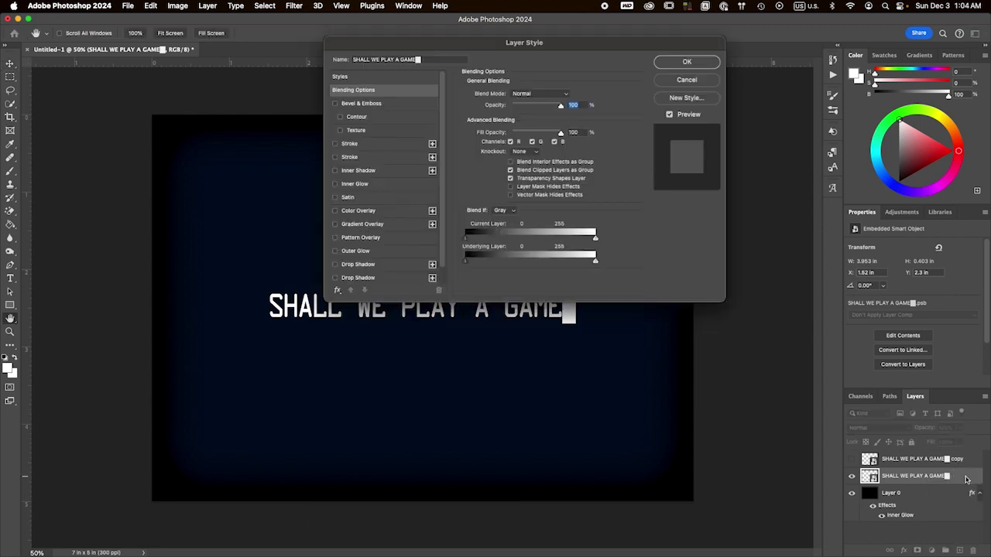
{"action": "left_click", "coordinate": [510, 142]}
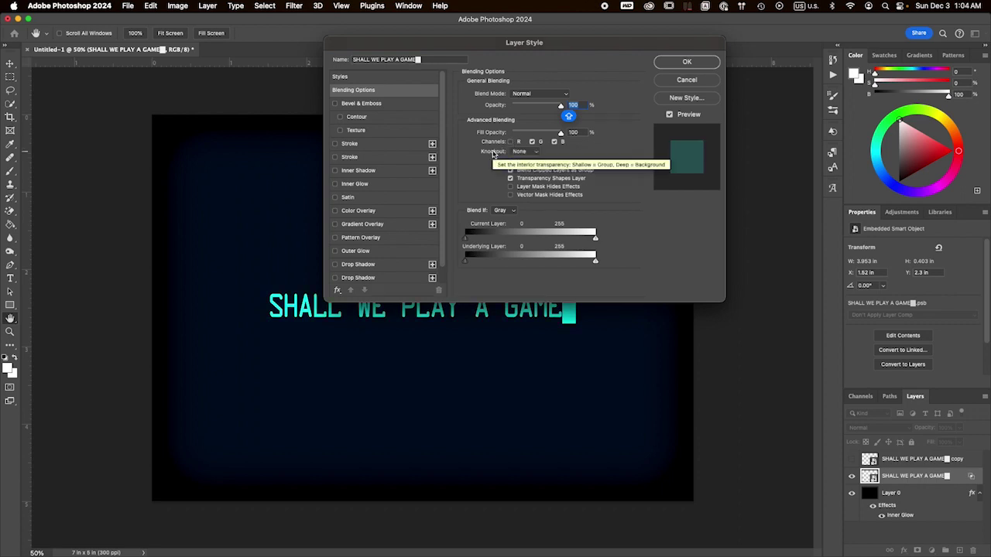
{"action": "left_click", "coordinate": [352, 252]}
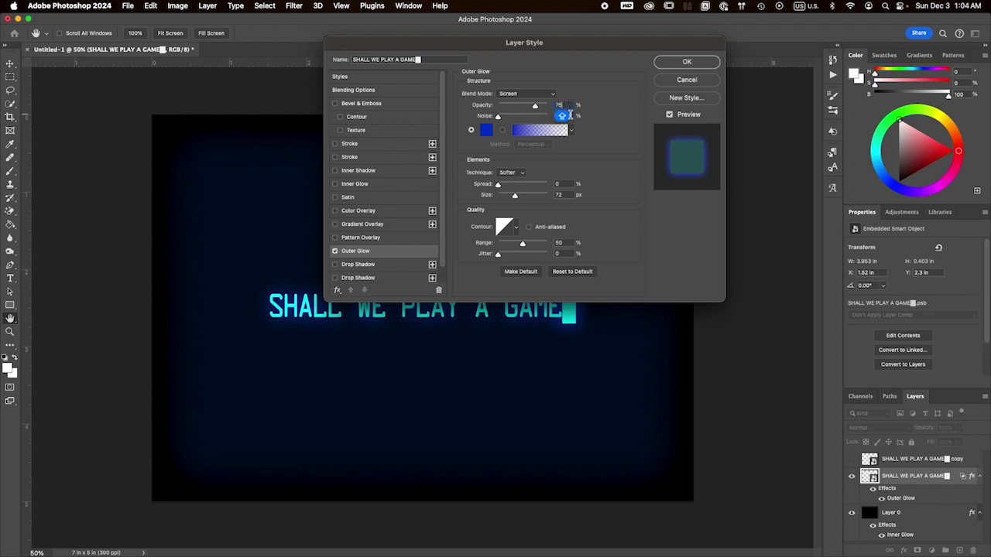
{"action": "key", "text": "Tab"}
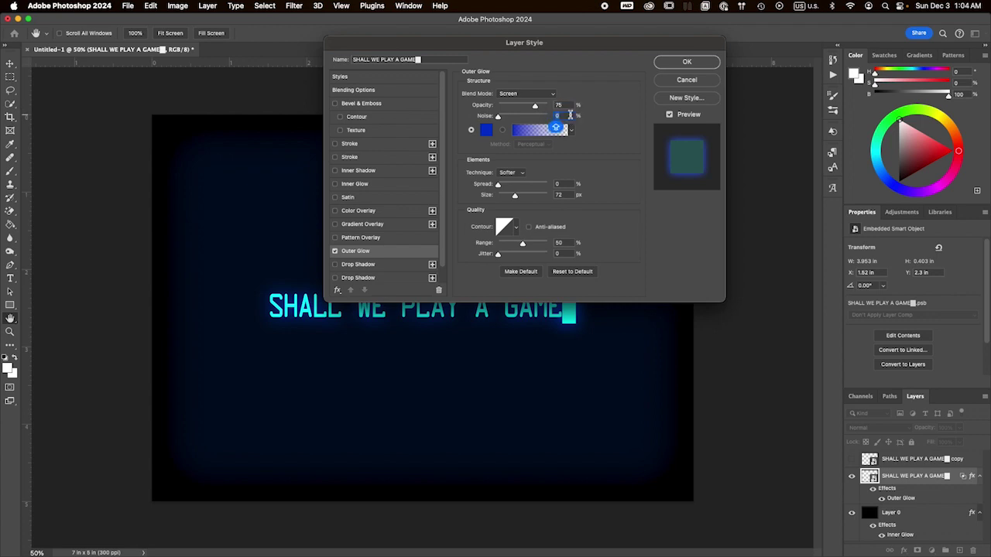
{"action": "left_click", "coordinate": [488, 130]}
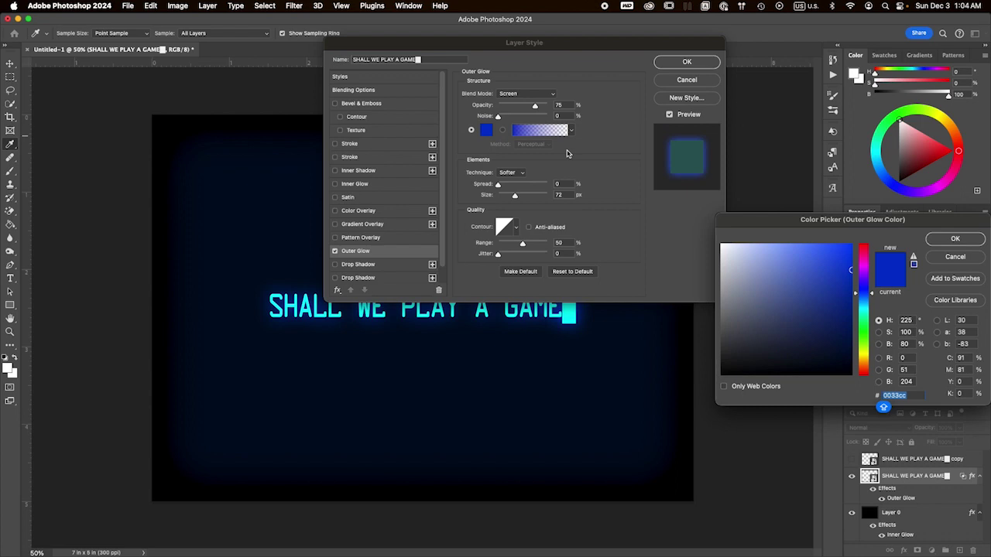
{"action": "left_click", "coordinate": [916, 395]}
{"action": "left_click", "coordinate": [955, 239]}
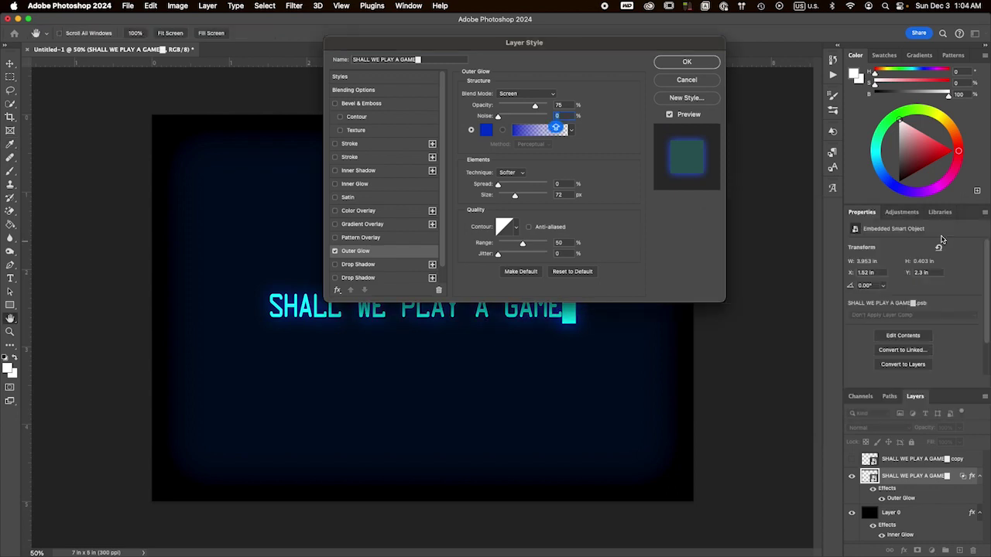
{"action": "left_click", "coordinate": [686, 61]}
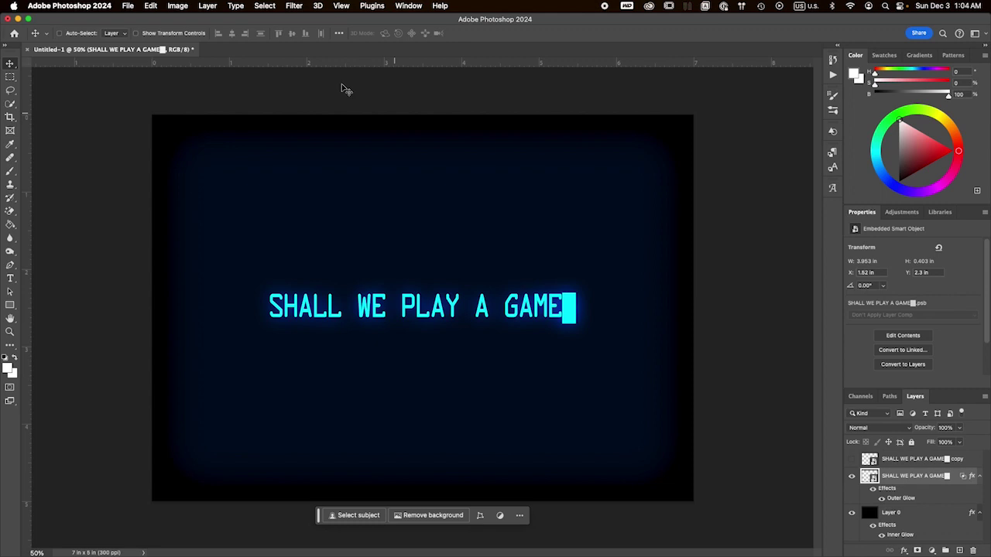
- Apply a Gaussian Blur smart filter with a 5-pixel radius to the cyan headline layer
{"action": "left_click", "coordinate": [294, 6]}
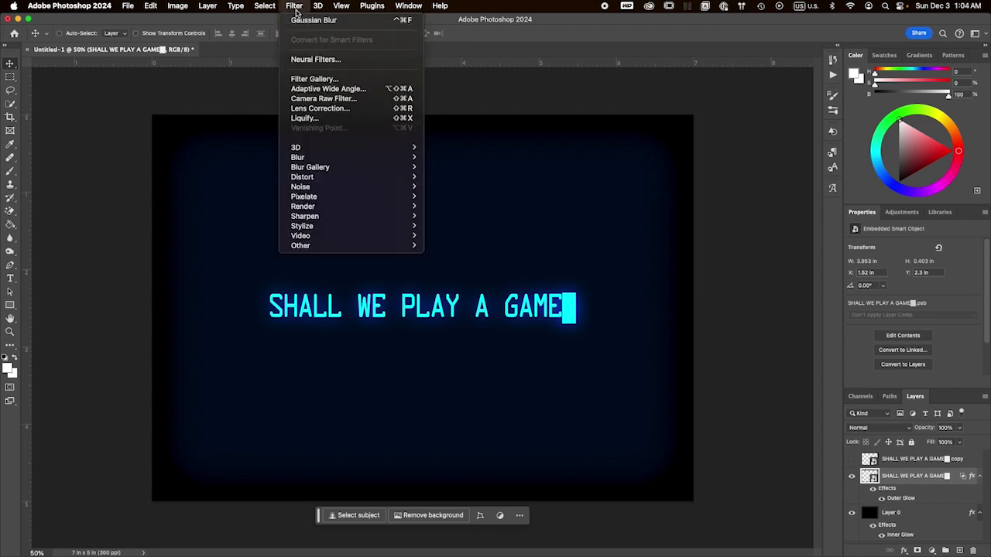
{"action": "mouse_move", "coordinate": [391, 158]}
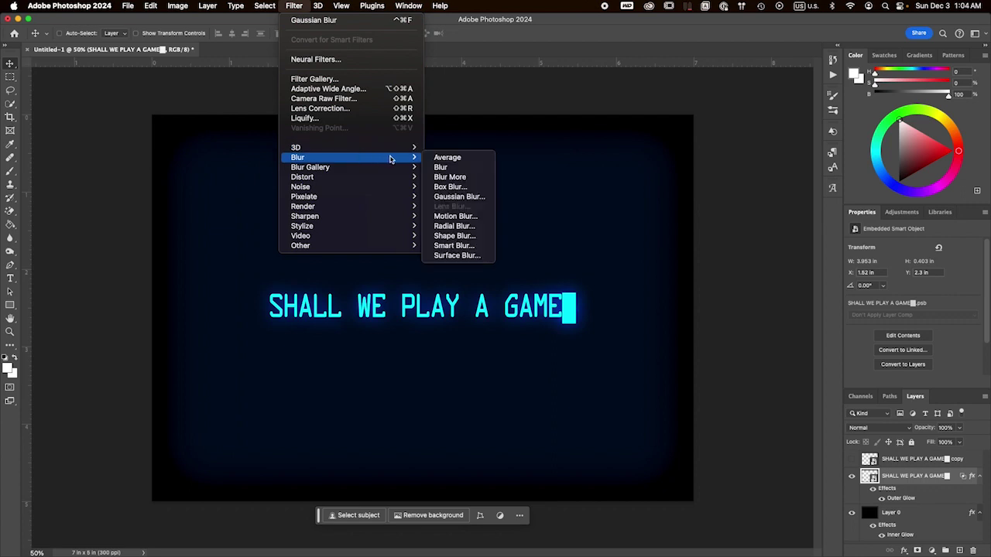
{"action": "left_click", "coordinate": [446, 197]}
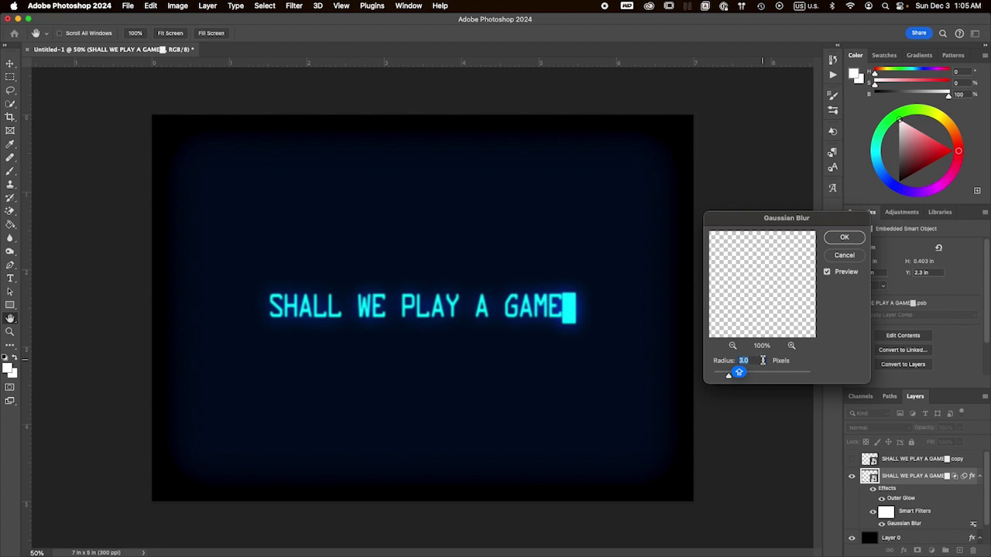
{"action": "type", "text": "5"}
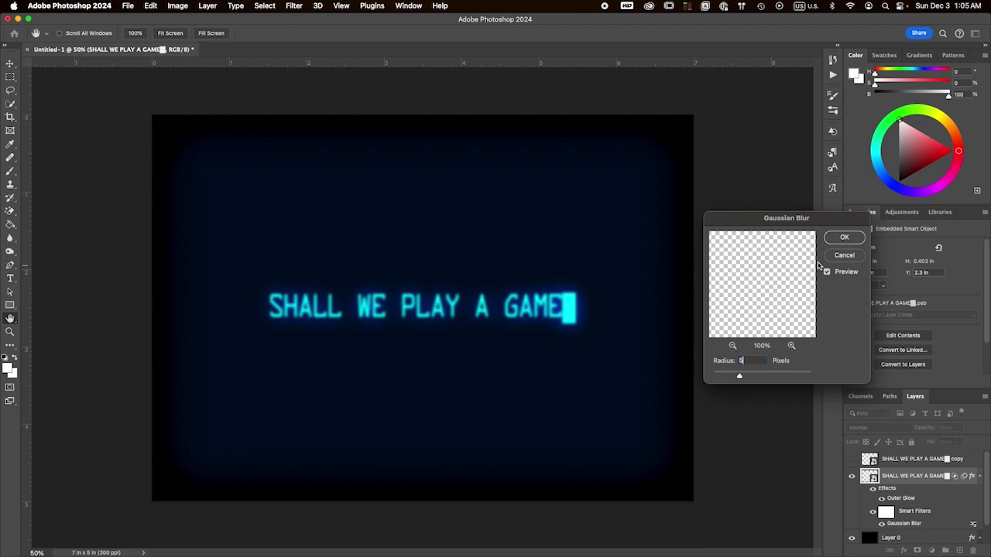
{"action": "left_click", "coordinate": [842, 238]}
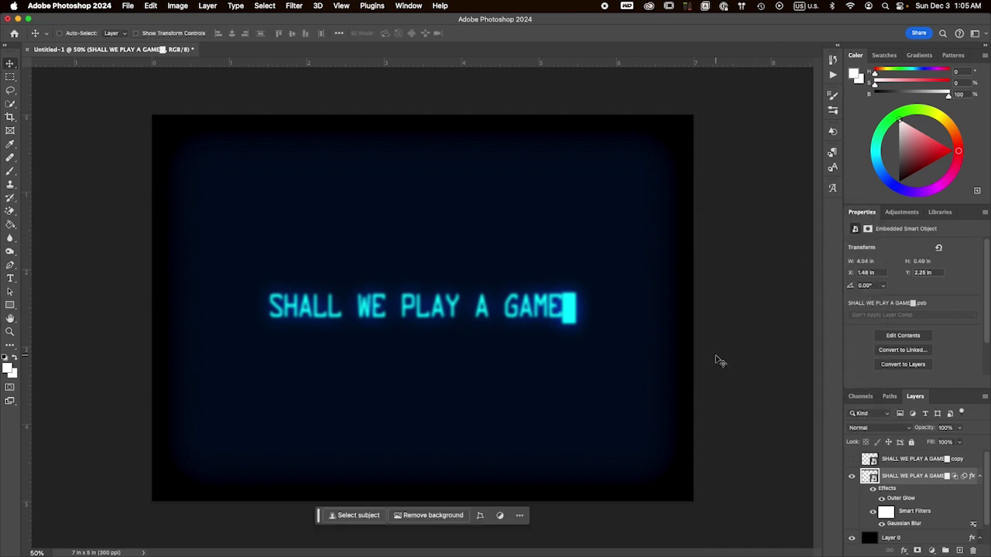
- Make the duplicate headline layer visible, select it, and give it a 3-pixel Gaussian Blur
{"action": "left_click", "coordinate": [853, 460]}
{"action": "left_click", "coordinate": [966, 463]}
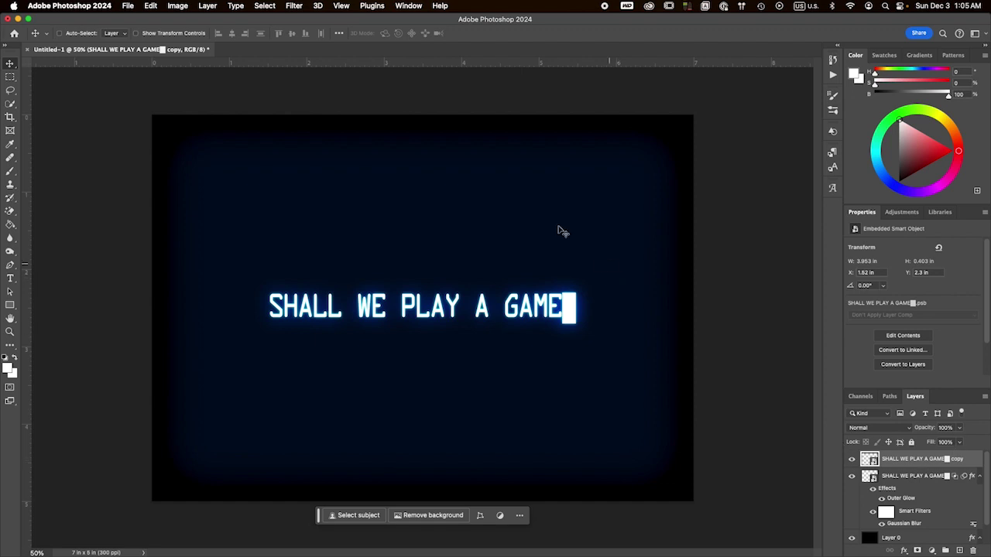
{"action": "left_click", "coordinate": [298, 7]}
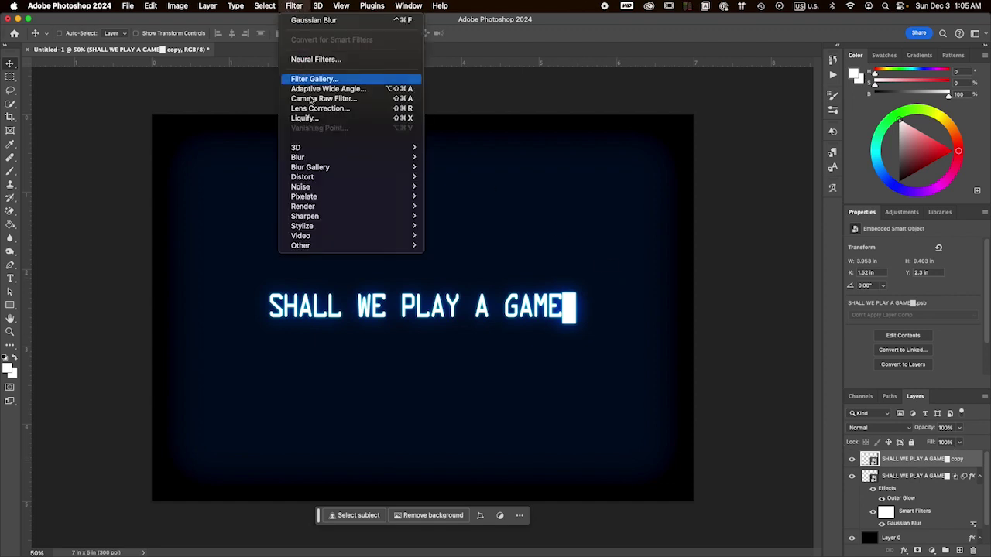
{"action": "mouse_move", "coordinate": [325, 159]}
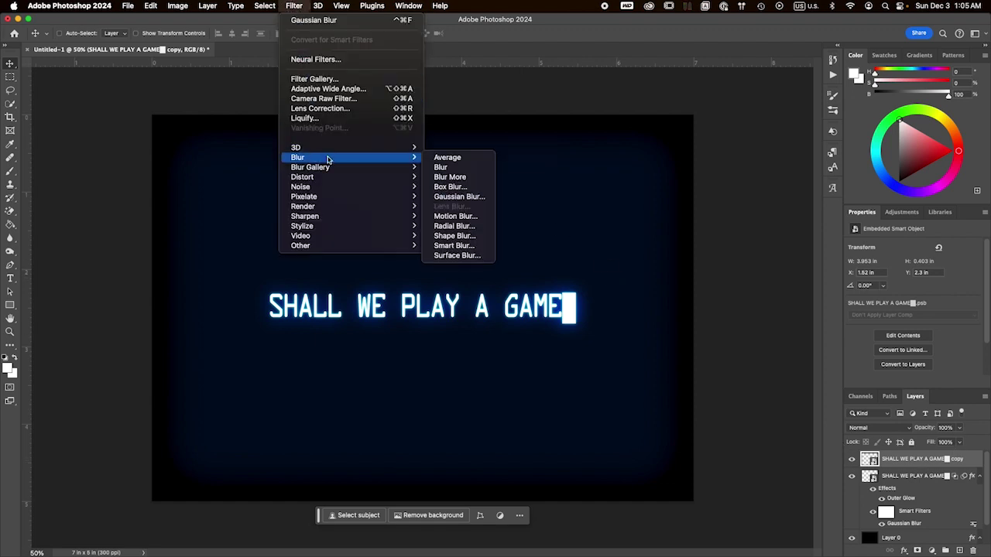
{"action": "left_click", "coordinate": [455, 197]}
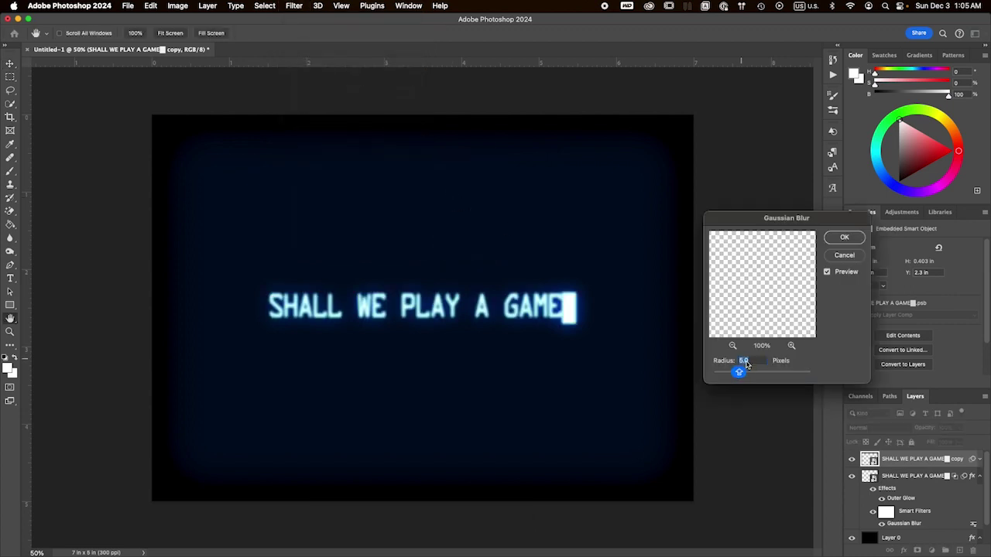
{"action": "type", "text": "3"}
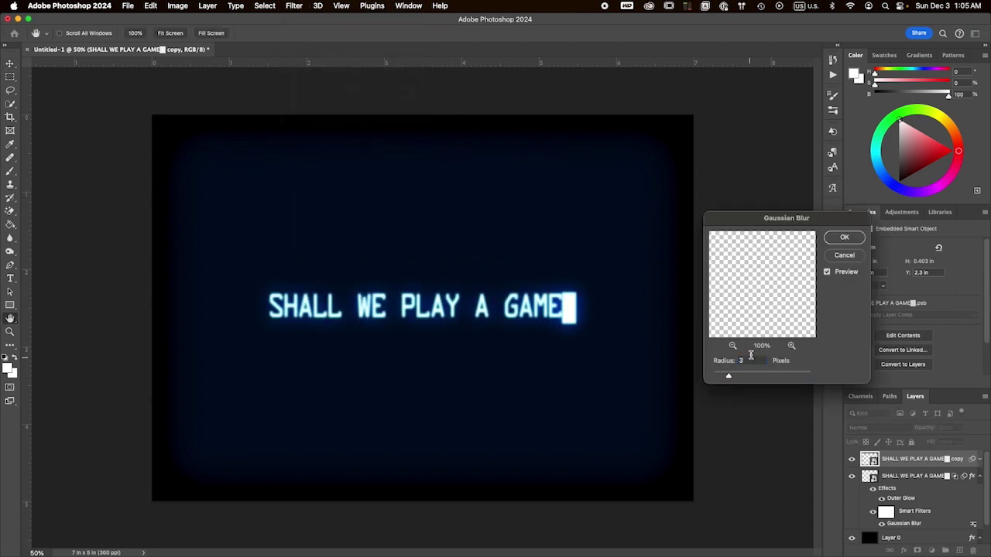
{"action": "left_click", "coordinate": [844, 238]}
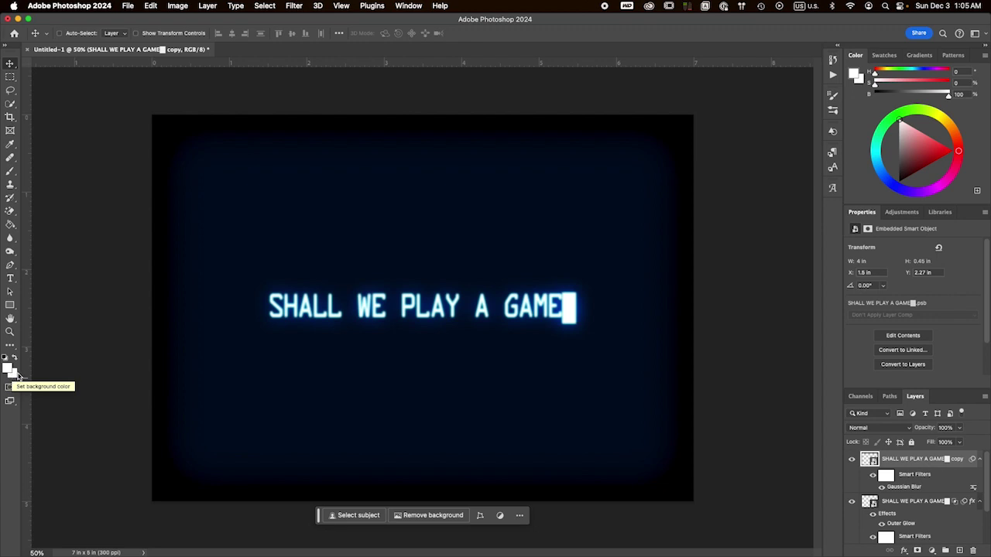
- Reset default colours and add a white (#ffffff) Solid Color fill layer above the text
{"action": "key", "text": "d"}
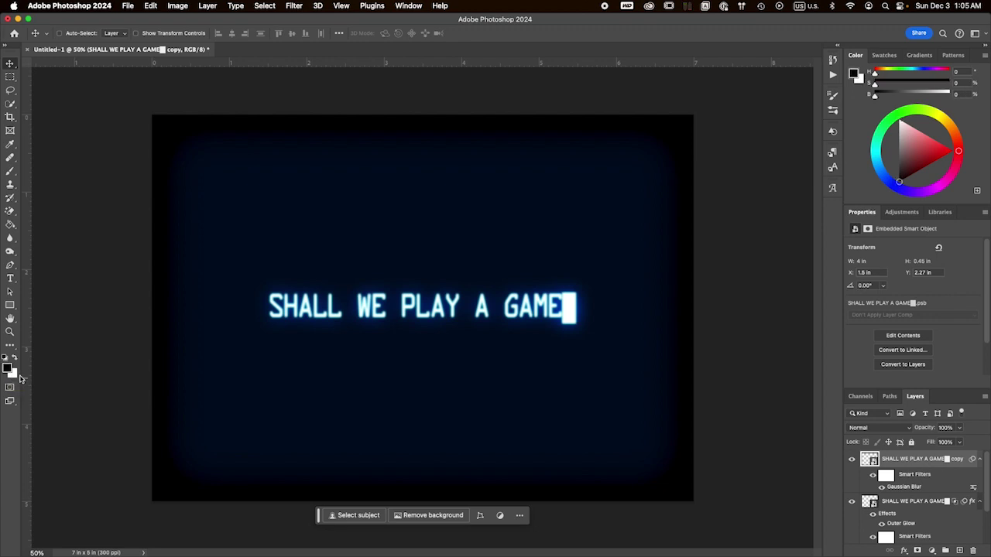
{"action": "left_click", "coordinate": [931, 551]}
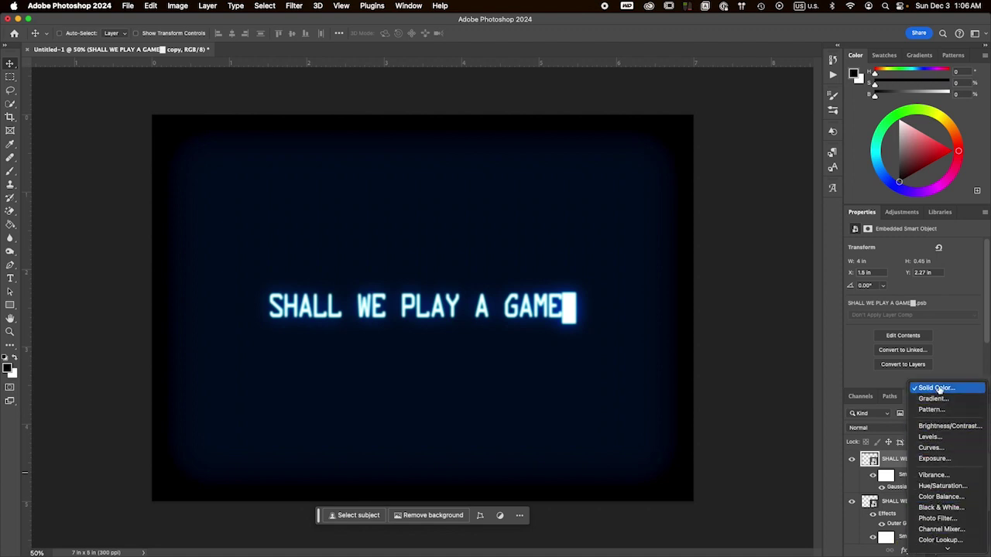
{"action": "left_click", "coordinate": [939, 388]}
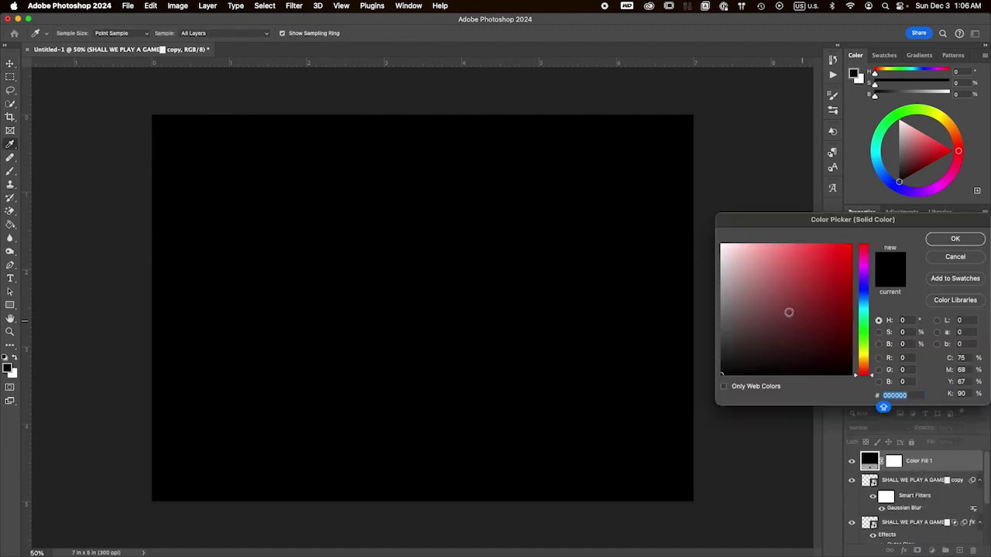
{"action": "left_click_drag", "start_coordinate": [777, 295], "coordinate": [699, 230]}
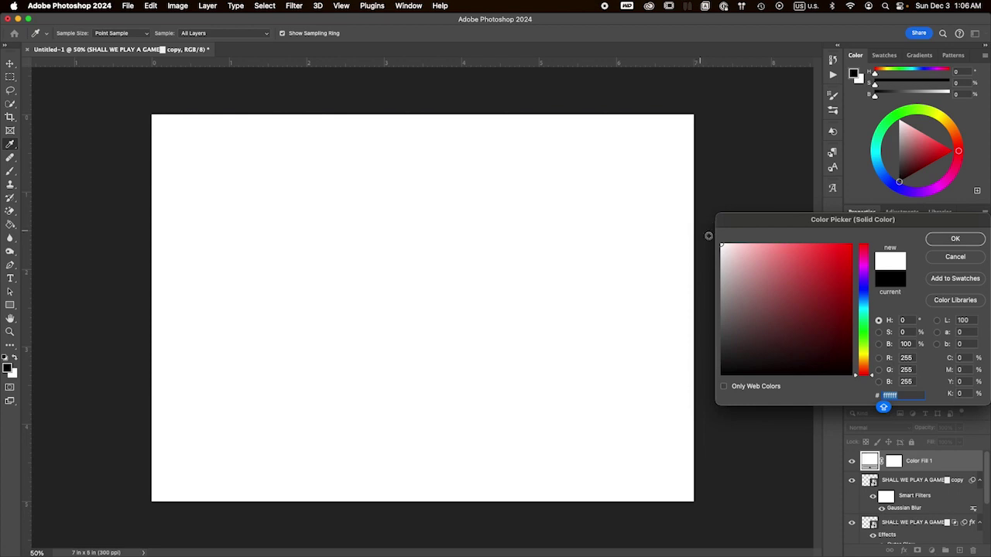
{"action": "left_click", "coordinate": [954, 240]}
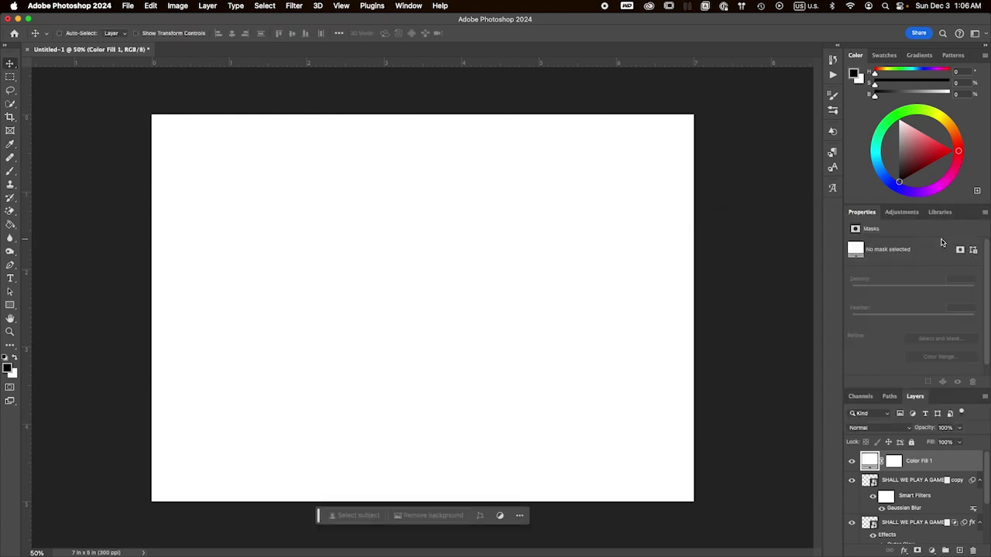
- Convert Color Fill 1 into a smart object, then go to the Filter menu
{"action": "right_click", "coordinate": [945, 463]}
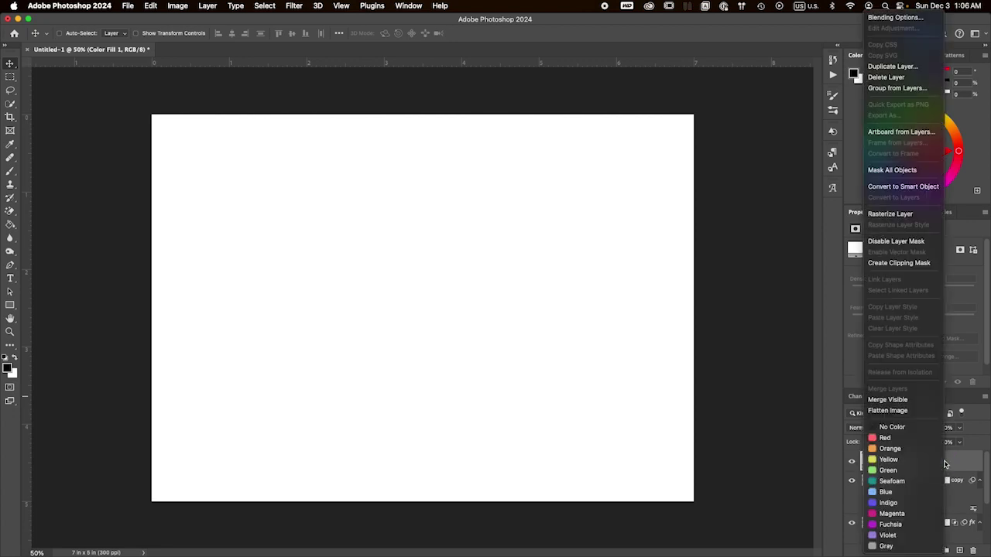
{"action": "left_click", "coordinate": [904, 187]}
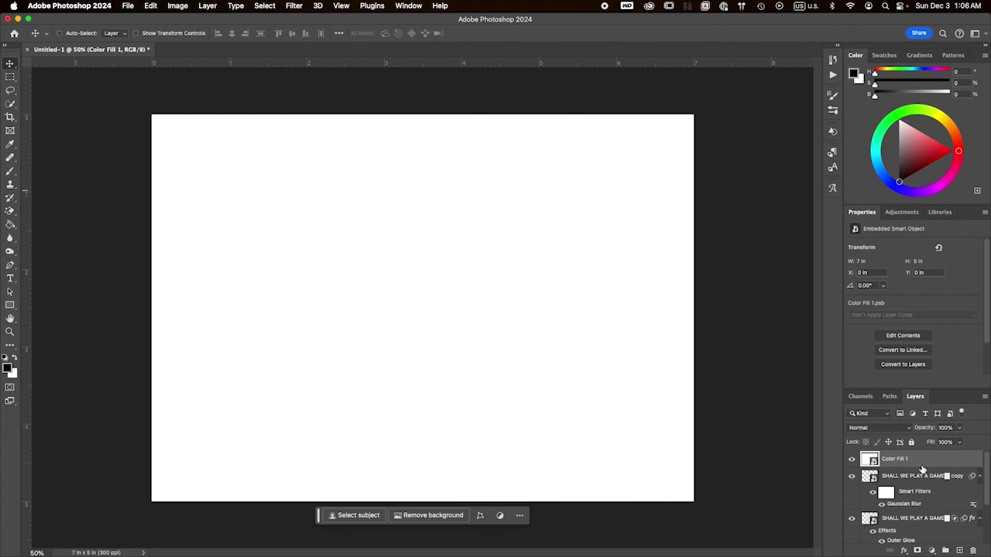
{"action": "left_click", "coordinate": [295, 7]}
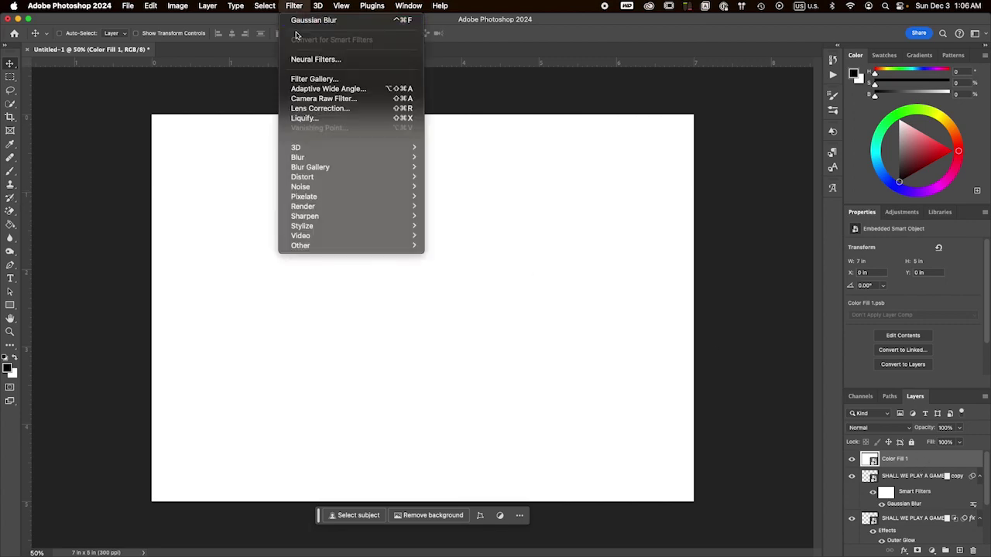
- In the Filter Gallery, set up a Sketch Halftone Pattern effect using the Line type
{"action": "left_click", "coordinate": [304, 79]}
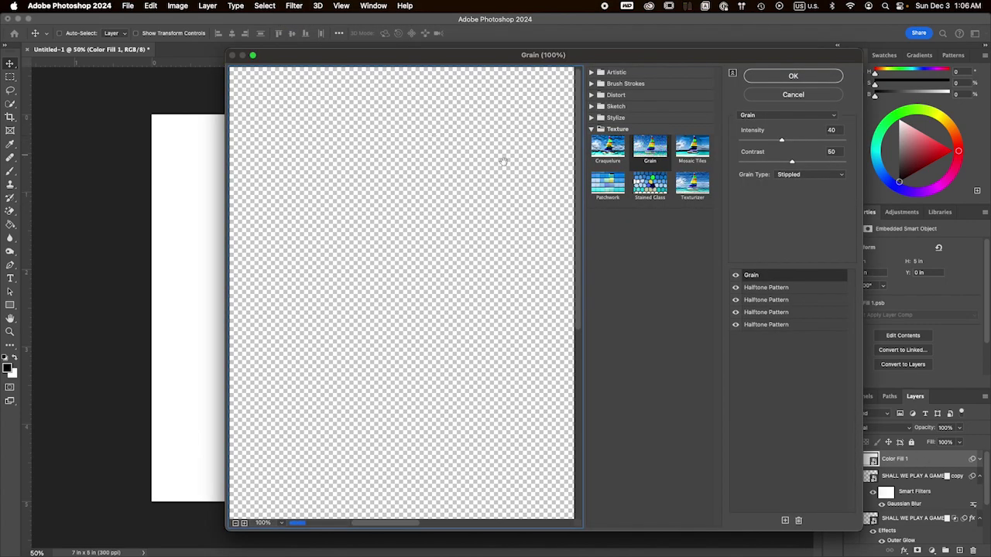
{"action": "left_click", "coordinate": [591, 106]}
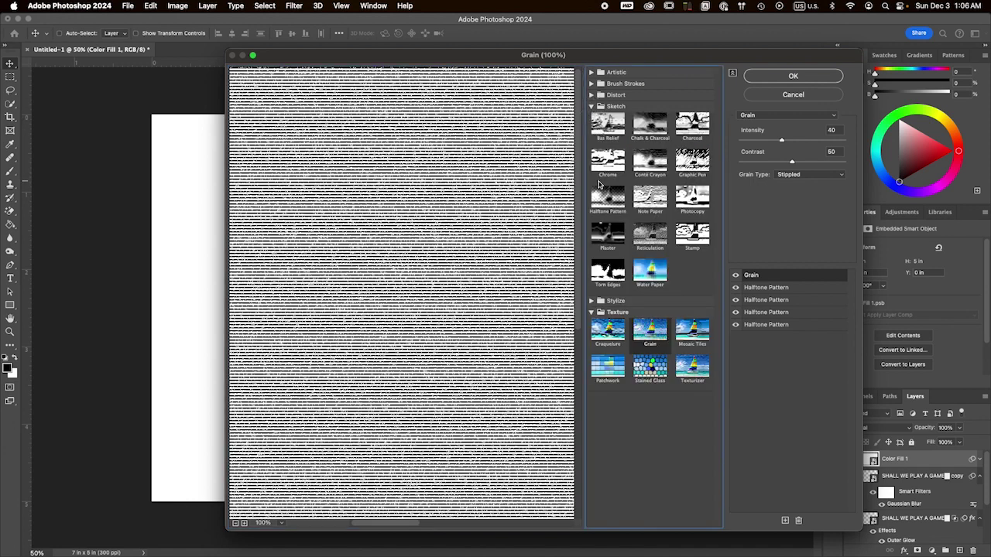
{"action": "left_click", "coordinate": [607, 199]}
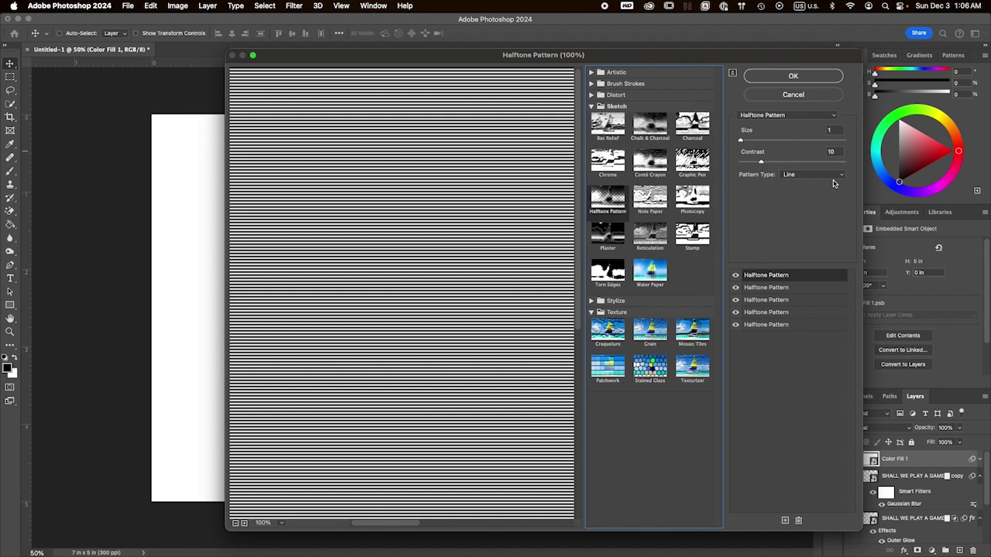
{"action": "left_click", "coordinate": [836, 175]}
{"action": "left_click", "coordinate": [836, 175]}
- Stack a Stippled Grain effect on top and apply the gallery as a smart filter
{"action": "left_click", "coordinate": [784, 520]}
{"action": "left_click", "coordinate": [650, 329]}
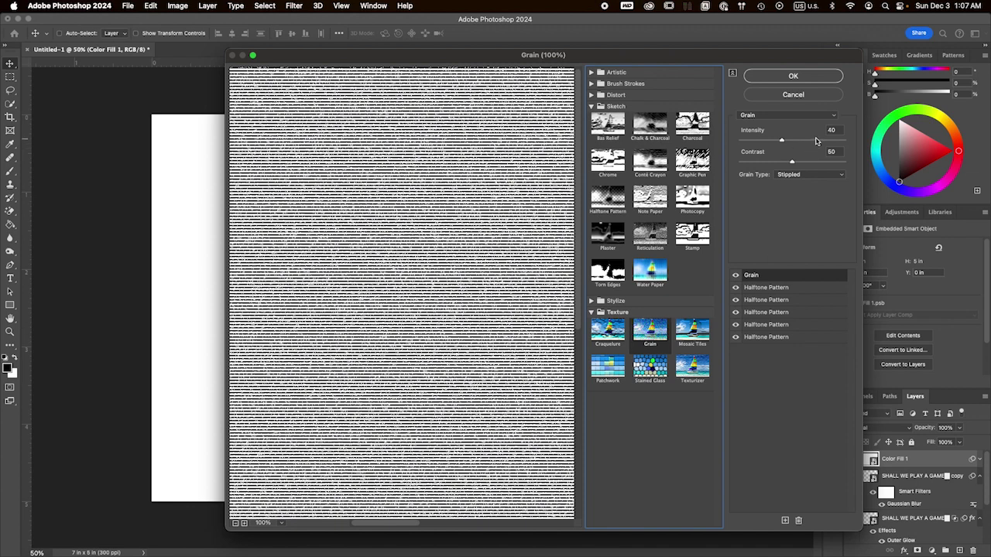
{"action": "left_click", "coordinate": [799, 178]}
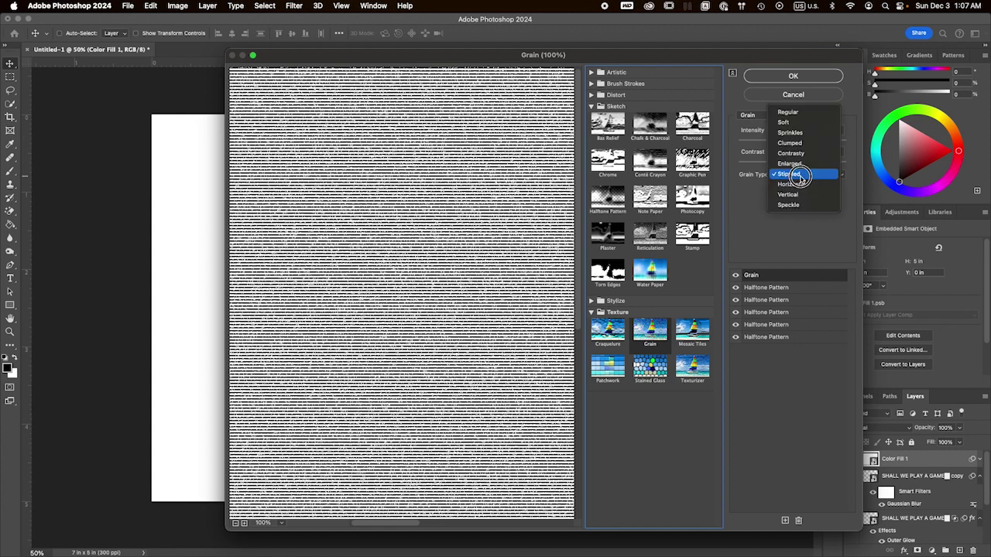
{"action": "left_click", "coordinate": [801, 177]}
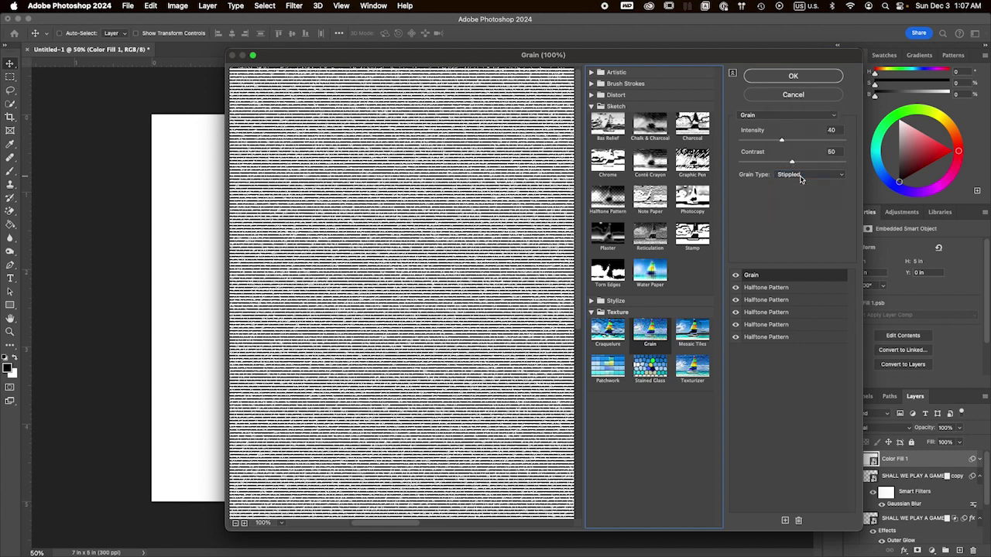
{"action": "left_click", "coordinate": [793, 76]}
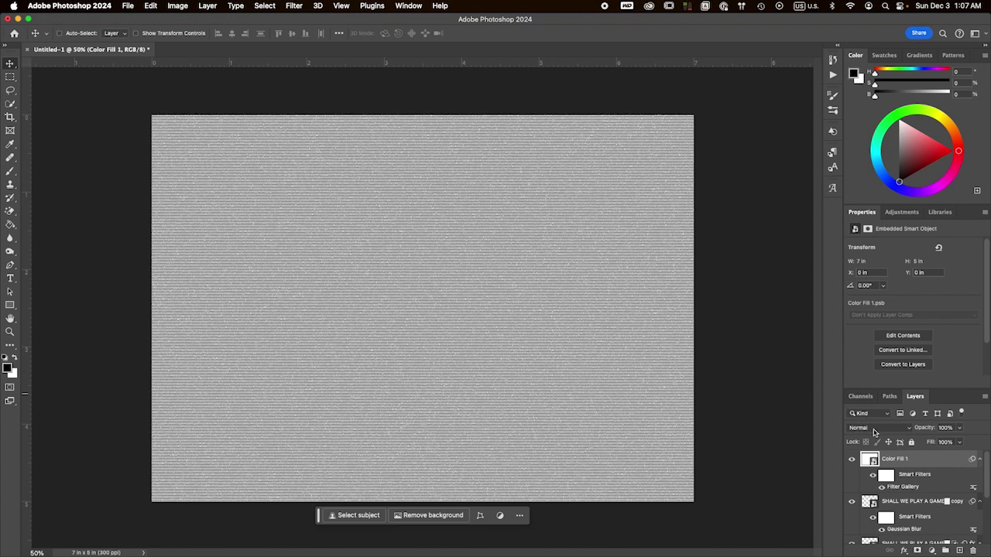
- Set the Color Fill 1 layer to Multiply blend mode at 50% opacity
{"action": "left_click", "coordinate": [909, 430]}
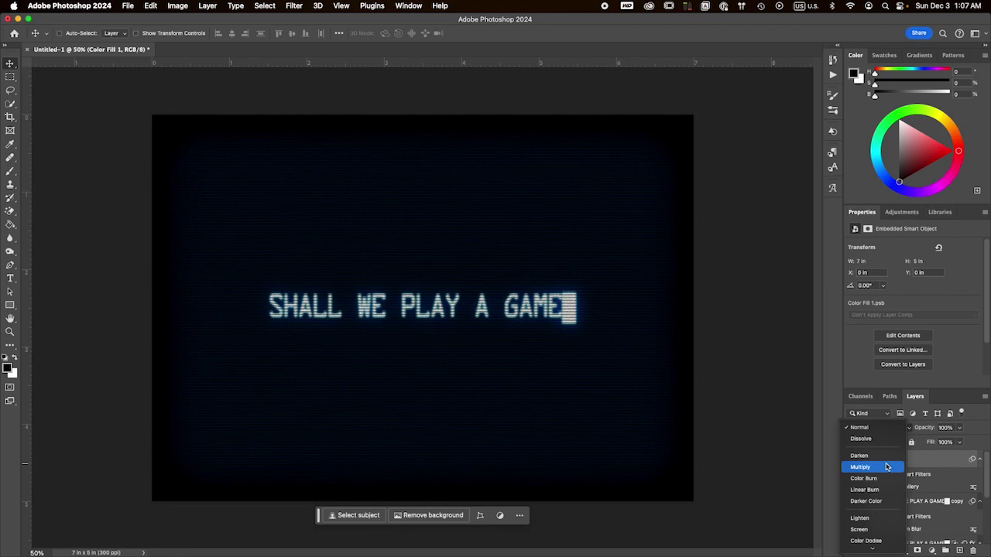
{"action": "left_click", "coordinate": [887, 467]}
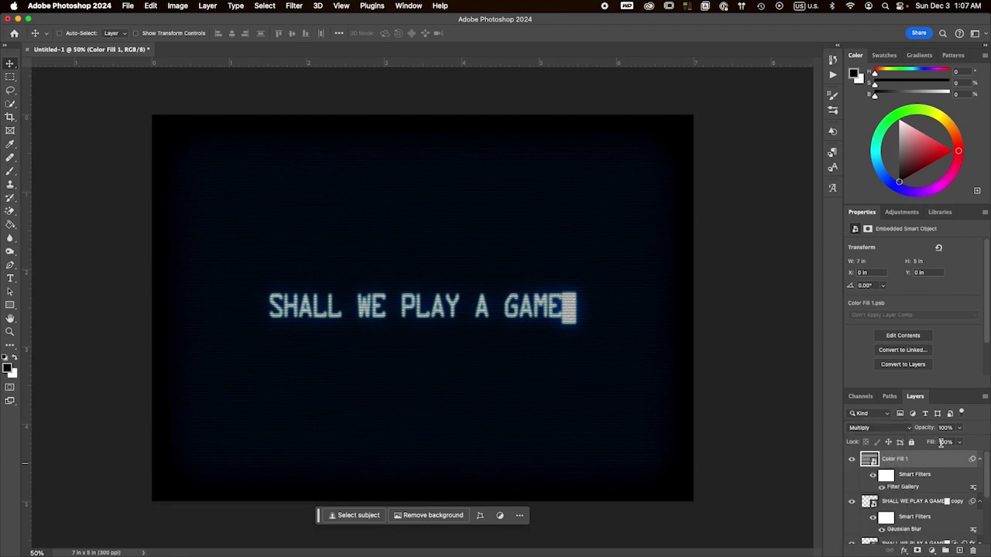
{"action": "left_click", "coordinate": [962, 429]}
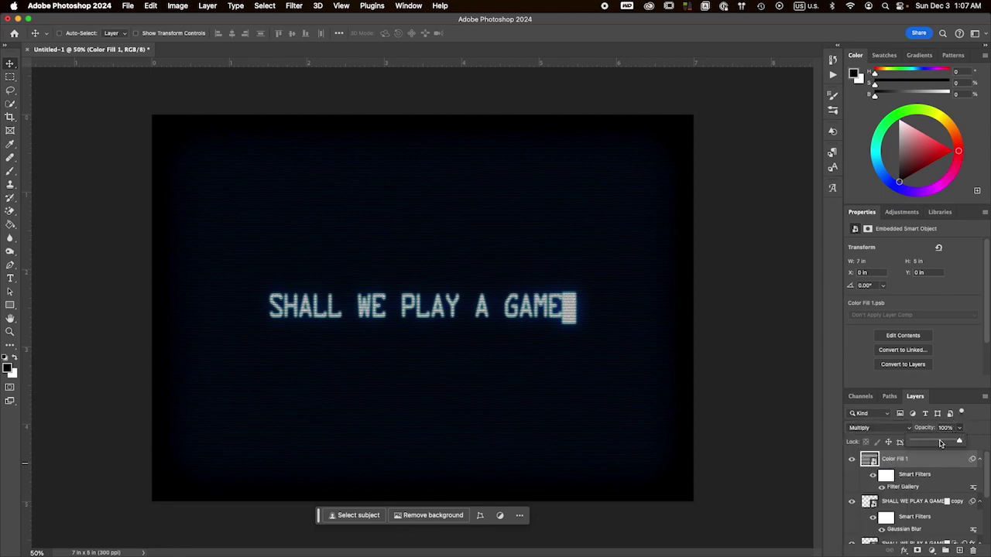
{"action": "left_click", "coordinate": [937, 442]}
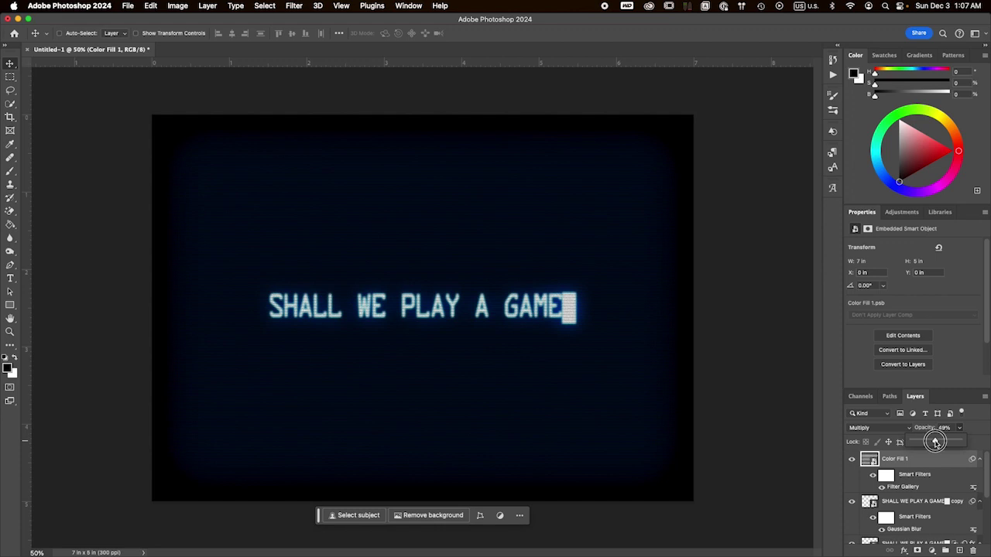
{"action": "left_click_drag", "start_coordinate": [935, 442], "coordinate": [937, 443]}
{"action": "left_click", "coordinate": [981, 440]}
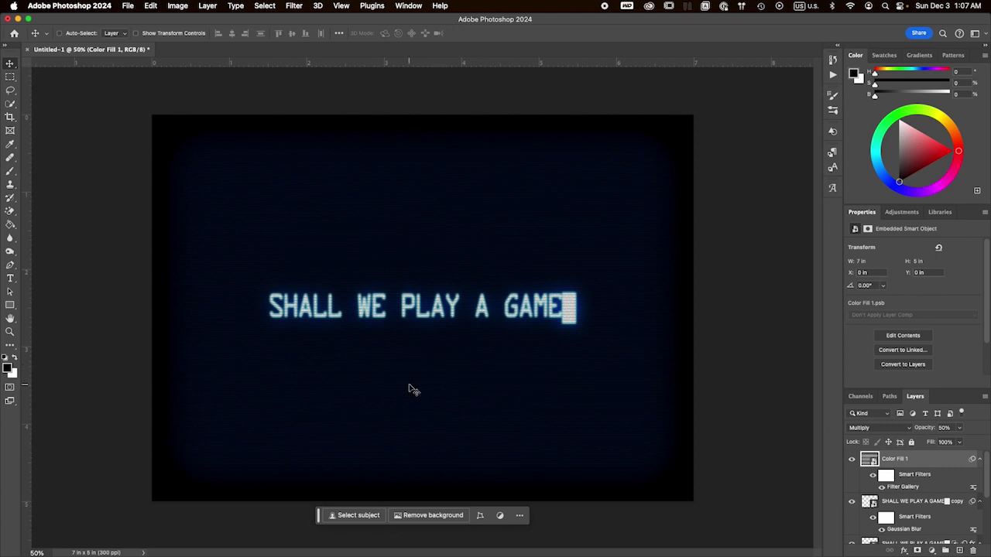
- Collapse the filter and effect lists on all four layers, then select the headline smart object
{"action": "left_click", "coordinate": [980, 460]}
{"action": "left_click", "coordinate": [980, 476]}
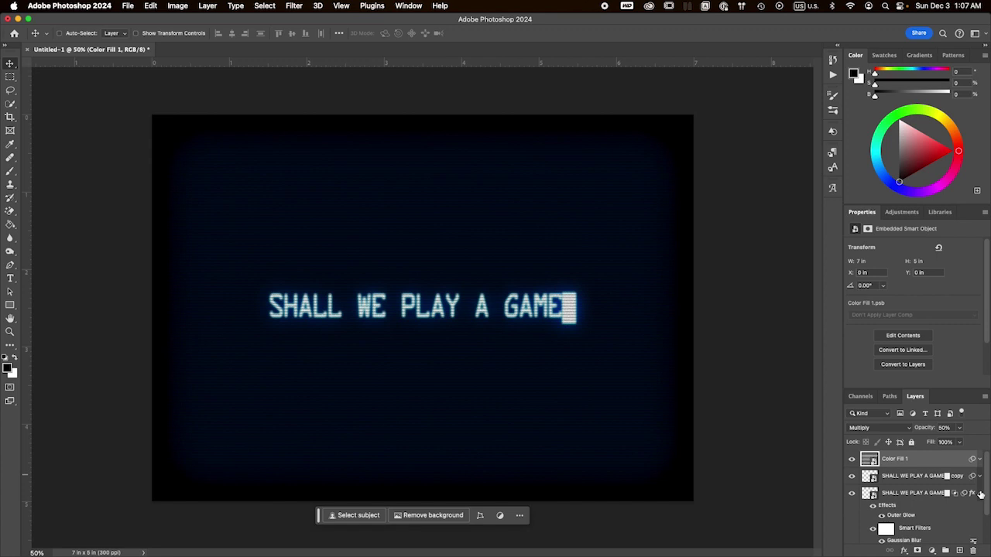
{"action": "left_click", "coordinate": [980, 493]}
{"action": "left_click", "coordinate": [981, 511]}
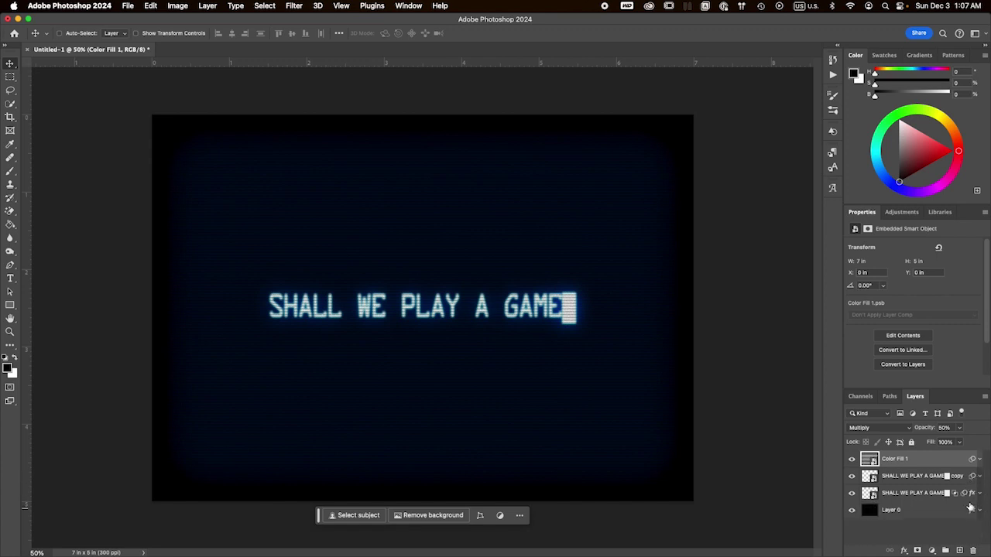
{"action": "left_click", "coordinate": [871, 496]}
- Open the smart object's contents, replace SHALL WE PLAY A GAME with 'HELLO', and save the .psb
{"action": "double_click", "coordinate": [872, 496]}
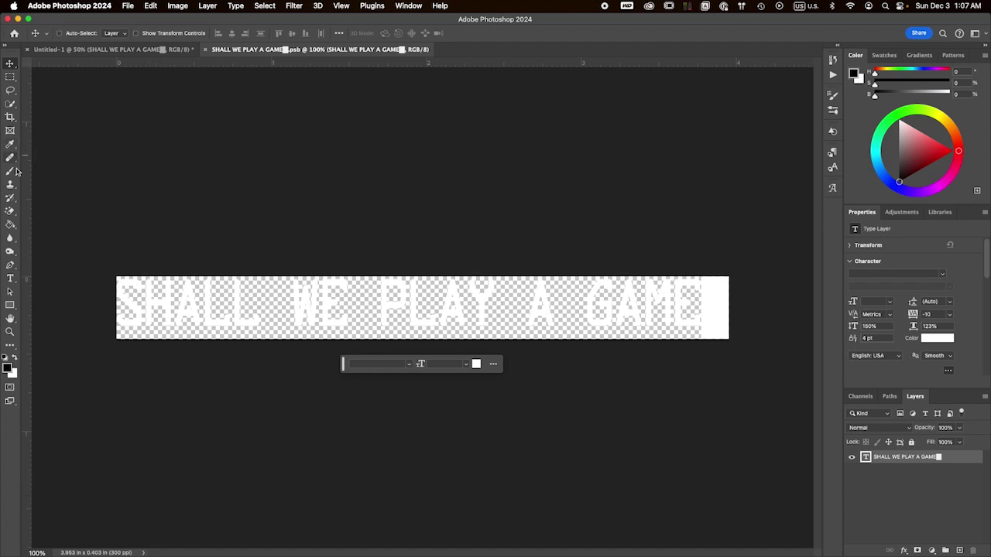
{"action": "left_click", "coordinate": [11, 279]}
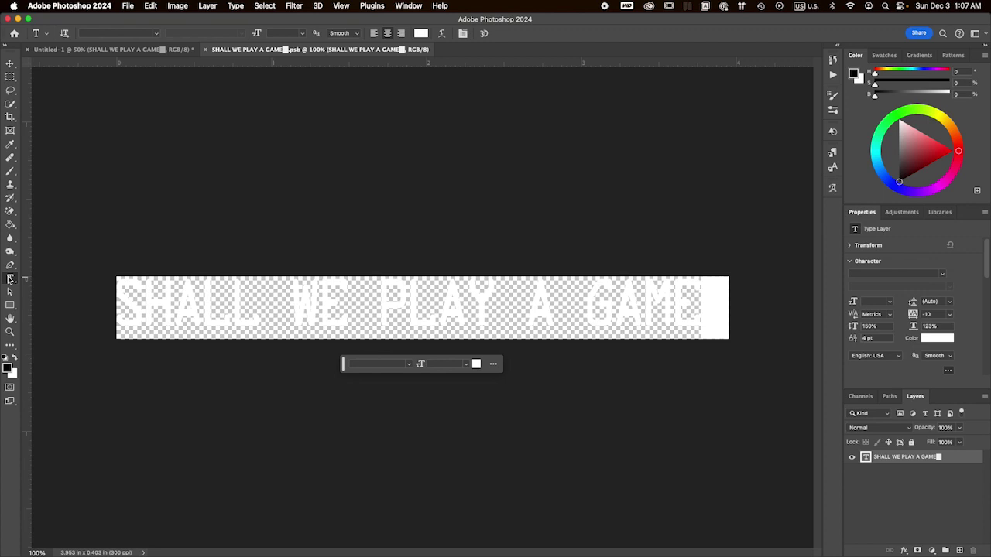
{"action": "left_click", "coordinate": [128, 300]}
{"action": "left_click_drag", "start_coordinate": [129, 300], "coordinate": [701, 307]}
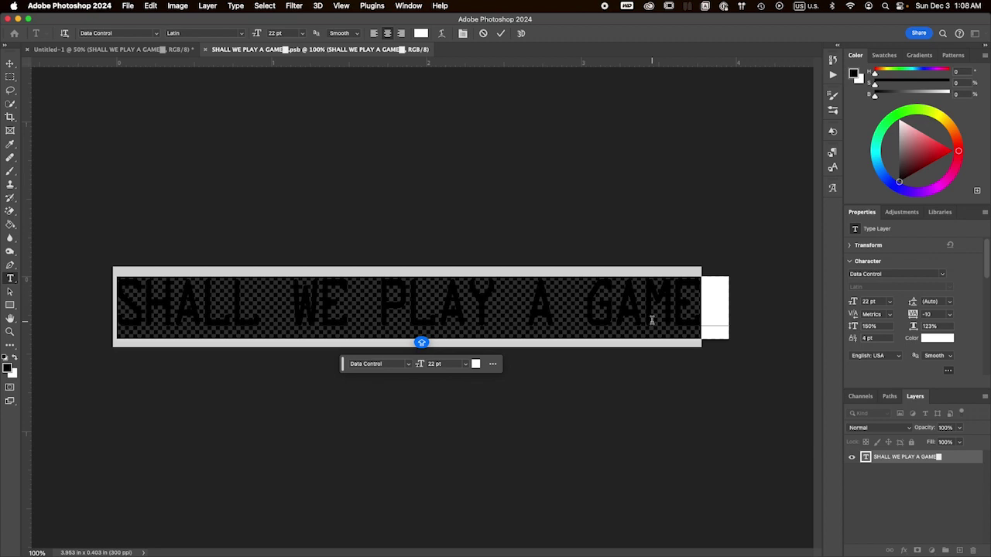
{"action": "type", "text": "HELLO"}
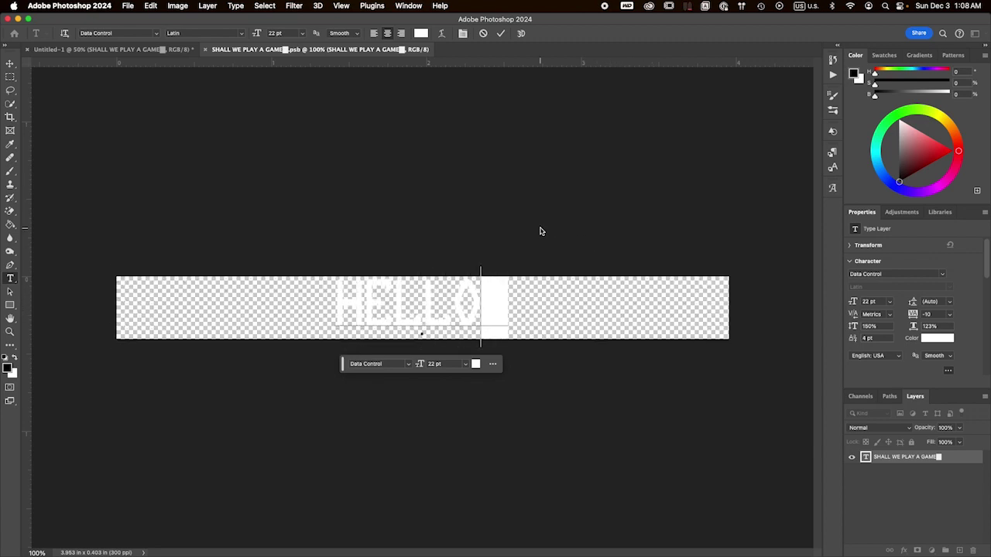
{"action": "left_click", "coordinate": [501, 33]}
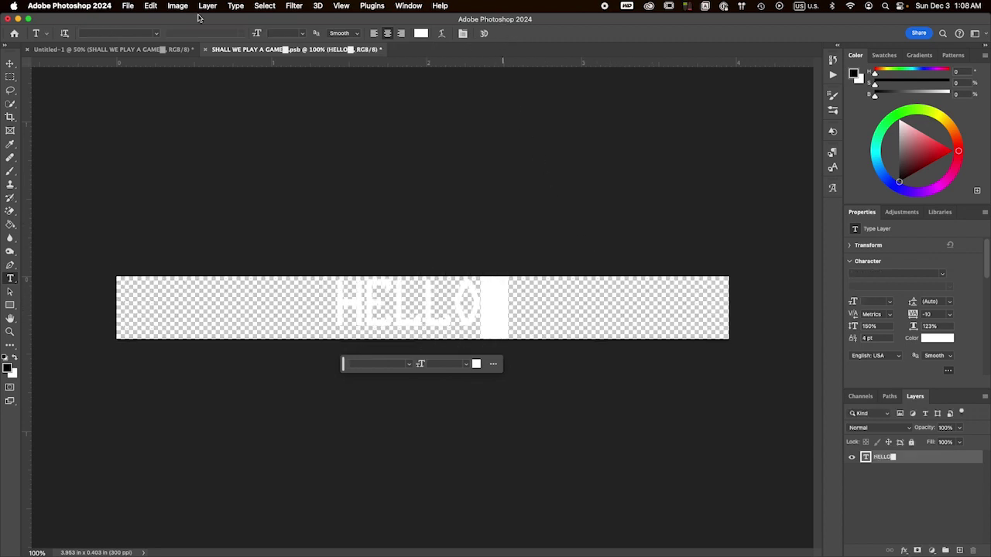
{"action": "left_click", "coordinate": [122, 6]}
{"action": "left_click", "coordinate": [141, 119]}
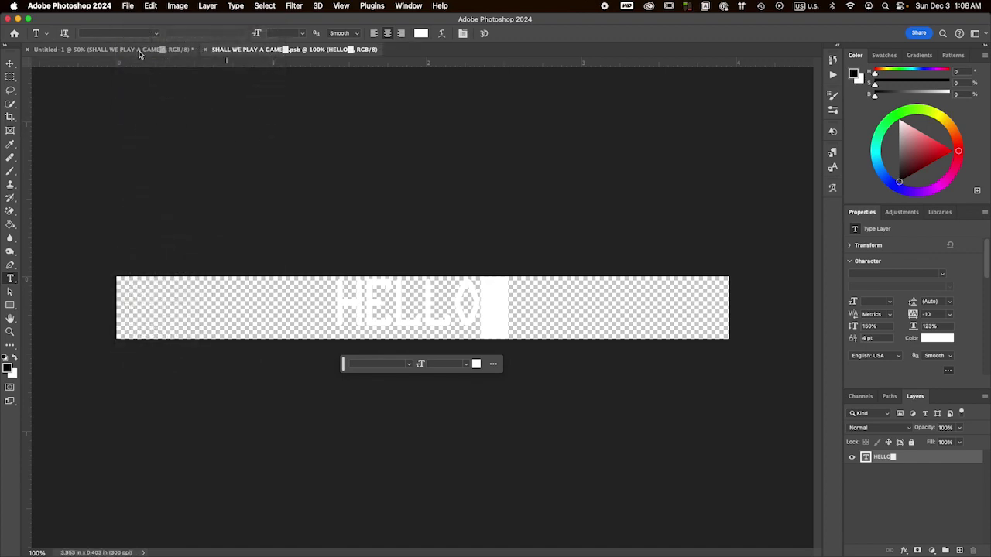
- Switch back to the Untitled-1 document to view the glowing HELLO composition
{"action": "left_click", "coordinate": [137, 50]}
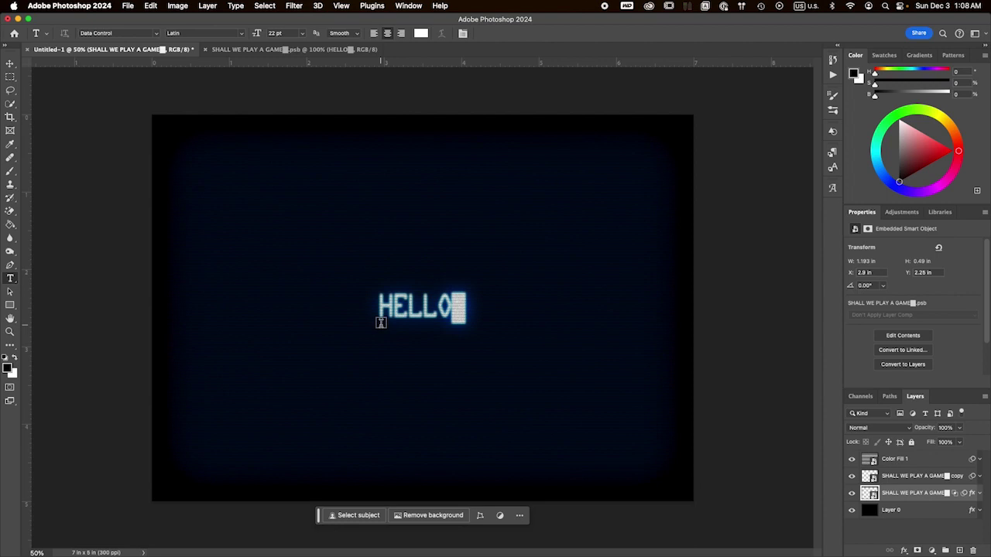